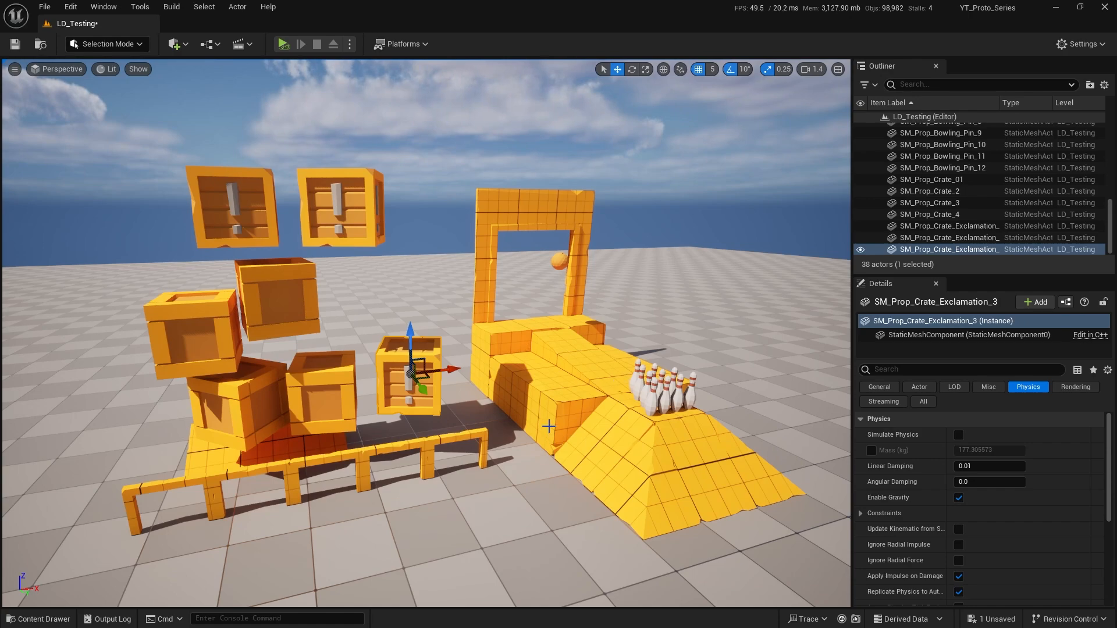
Select the lower crate resting on the small ramp and set its rotation gizmo to local space
{"action": "right_click_drag", "start_coordinate": [693, 427], "coordinate": [741, 425]}
{"action": "key", "text": "w"}
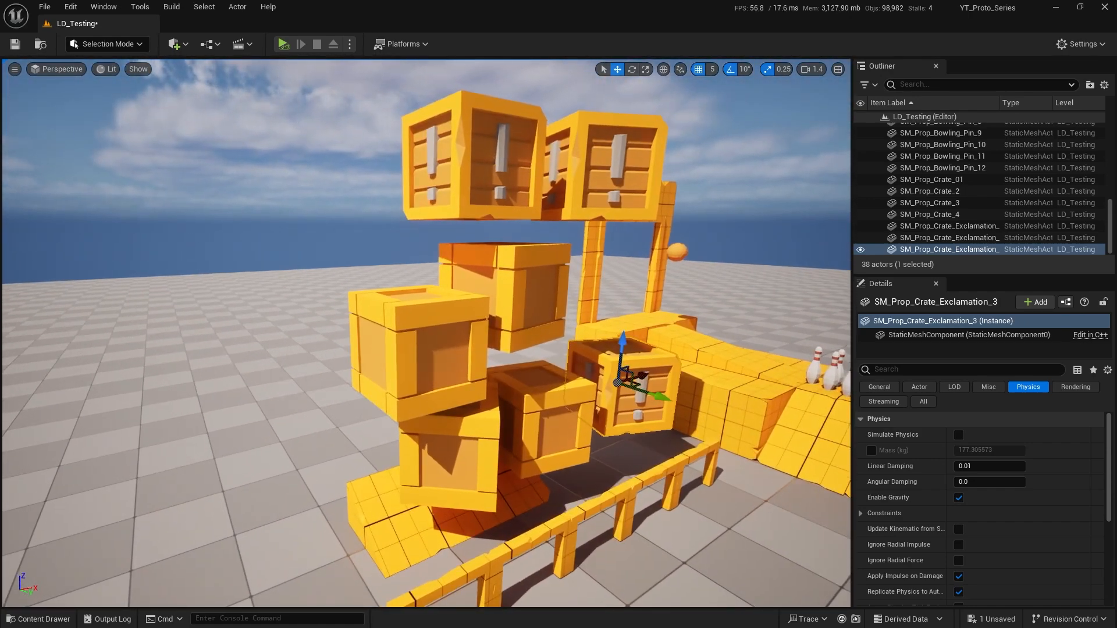
{"action": "right_click_drag", "start_coordinate": [669, 509], "coordinate": [713, 501]}
{"action": "key", "text": "d"}
{"action": "key", "text": "q"}
{"action": "right_click_drag", "start_coordinate": [567, 473], "coordinate": [553, 474]}
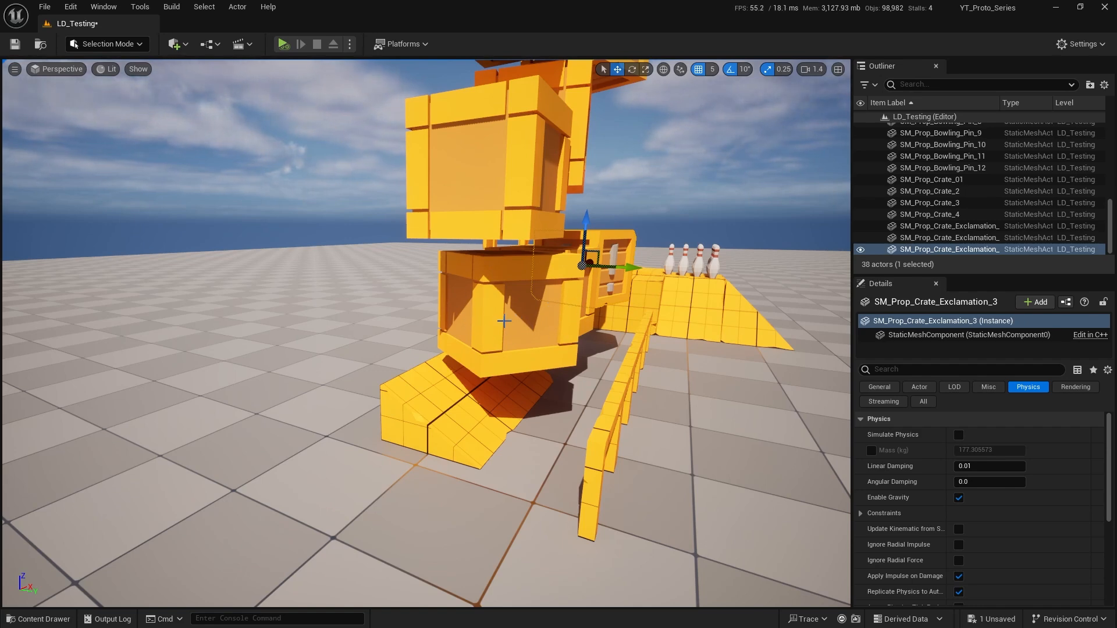
{"action": "left_click", "coordinate": [504, 321]}
{"action": "key", "text": "e"}
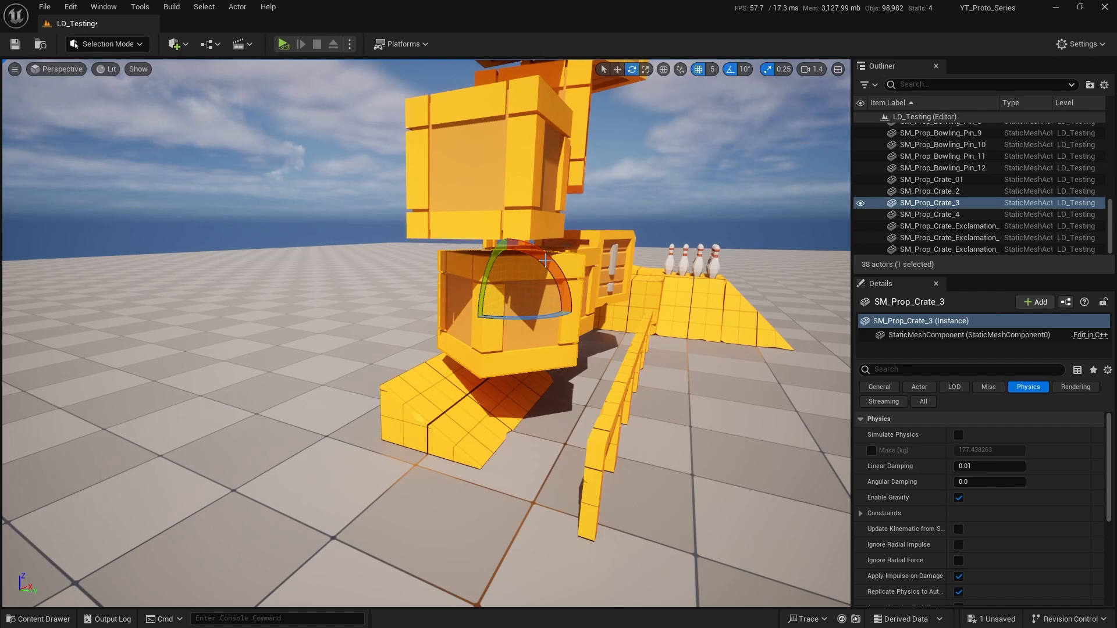
{"action": "left_click", "coordinate": [664, 69]}
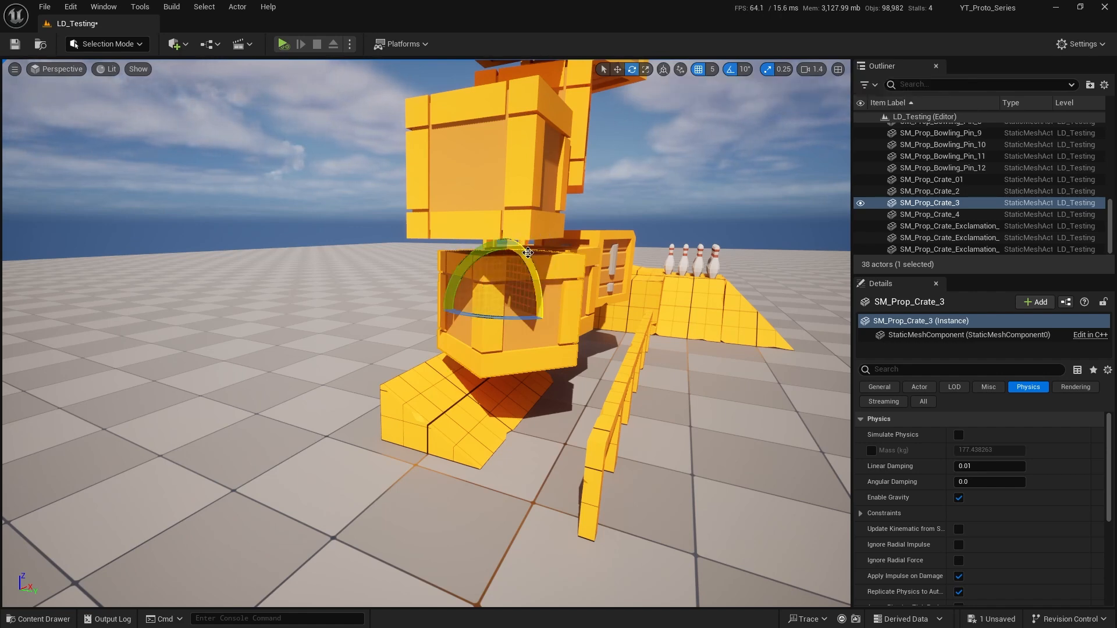
{"action": "mouse_move", "coordinate": [528, 253]}
{"action": "left_mouse_down"}
{"action": "mouse_move", "coordinate": [536, 306]}
{"action": "mouse_move", "coordinate": [528, 252]}
{"action": "left_mouse_up"}
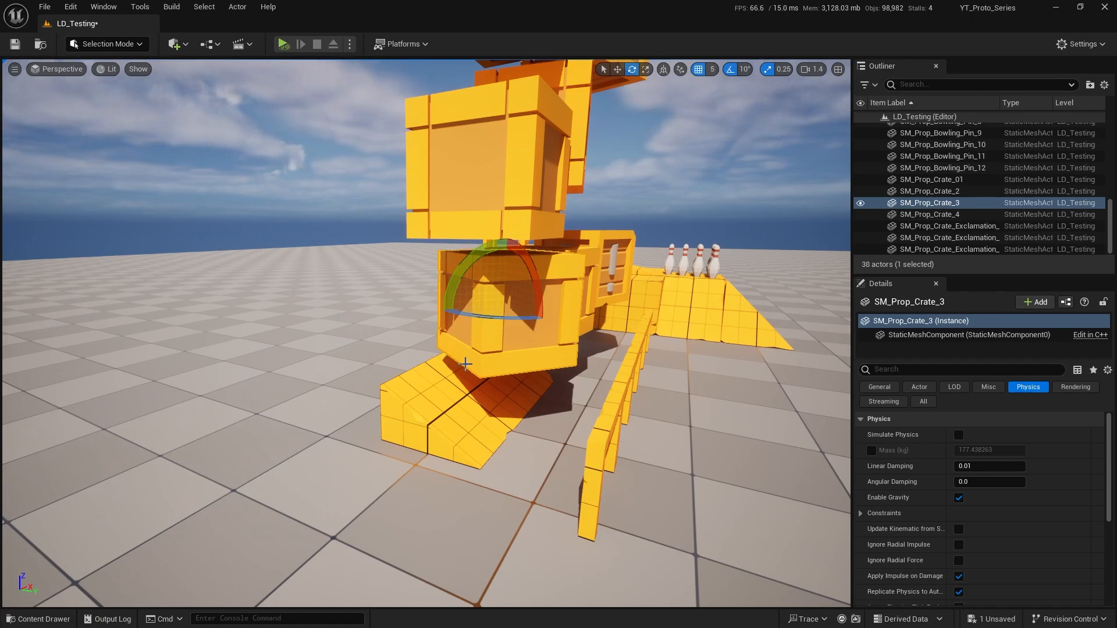
Examine the arrangement of the stacked crates, the fence, the doorway and the bowling pins on the ramp
{"action": "key", "text": "d"}
{"action": "right_click_drag", "start_coordinate": [471, 385], "coordinate": [291, 375]}
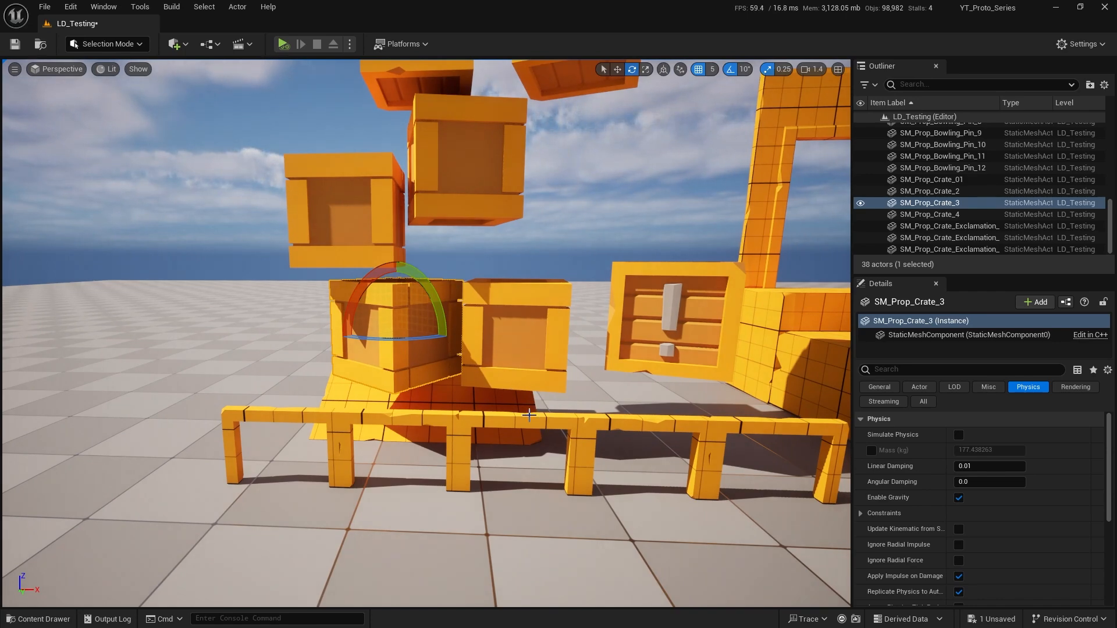
{"action": "right_click_drag", "start_coordinate": [662, 389], "coordinate": [832, 381]}
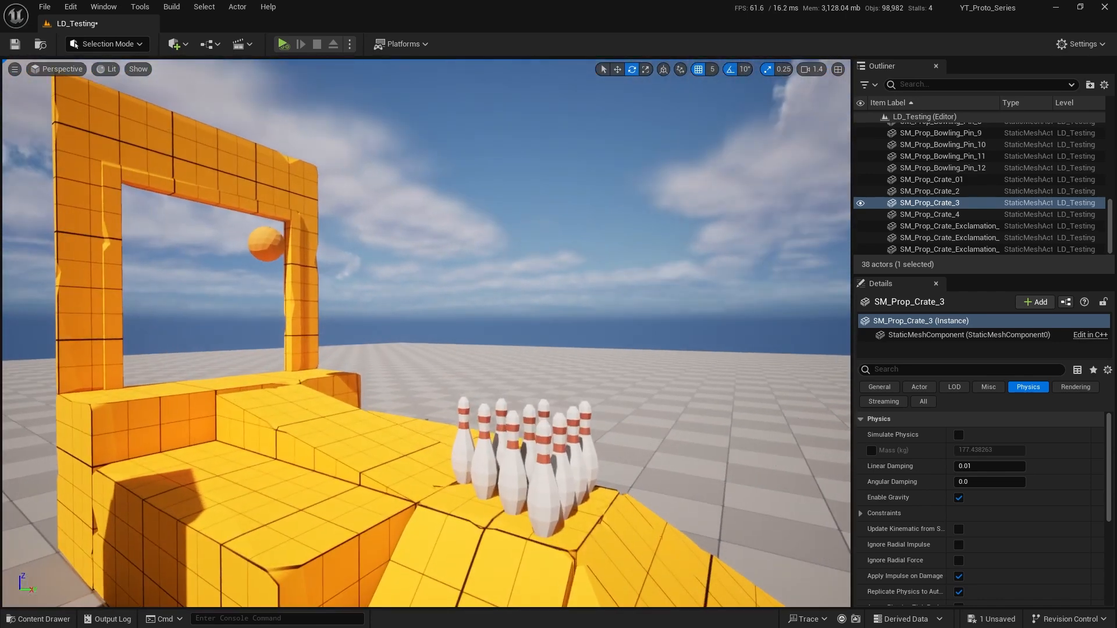
{"action": "right_click_drag", "start_coordinate": [599, 326], "coordinate": [528, 368]}
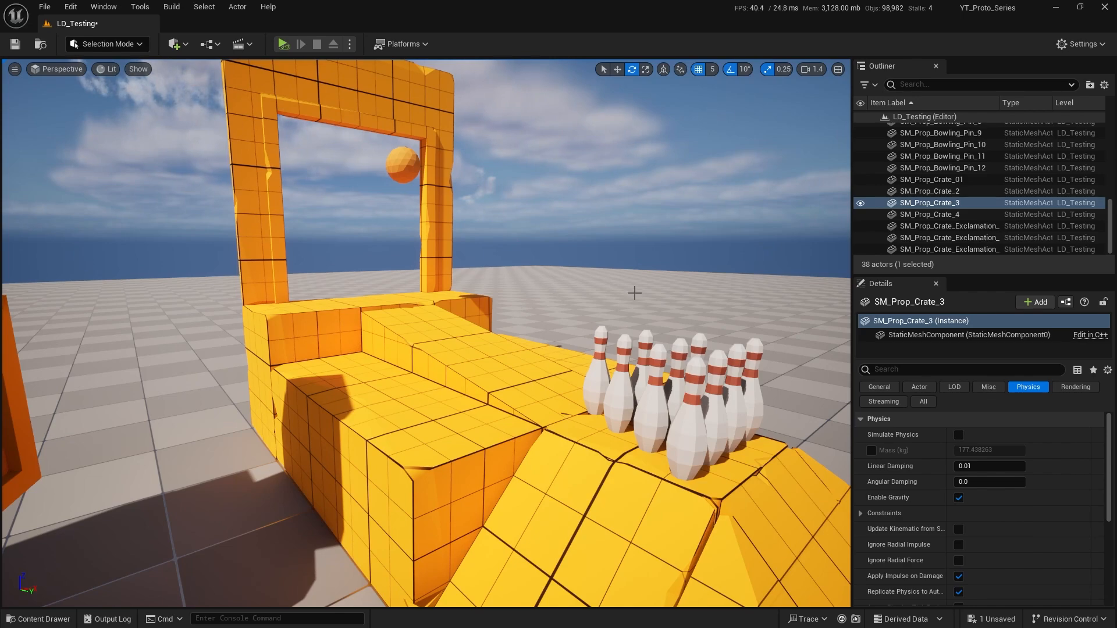
{"action": "key", "text": "s"}
{"action": "right_click_drag", "start_coordinate": [608, 287], "coordinate": [570, 280]}
{"action": "key", "text": "w"}
{"action": "key", "text": "s"}
{"action": "key", "text": "w"}
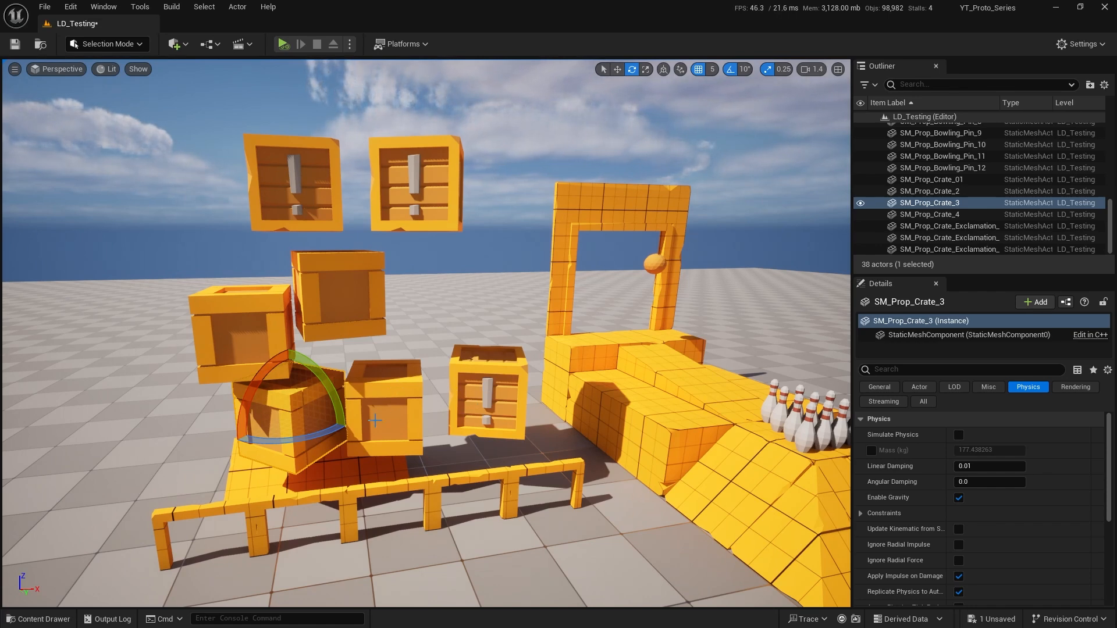
Enable Simulate Physics on all seven crates, including the three with exclamation marks
{"action": "left_click", "coordinate": [474, 401]}
{"action": "left_click", "coordinate": [386, 411], "text": "ctrl"}
{"action": "left_click", "coordinate": [300, 406], "text": "ctrl"}
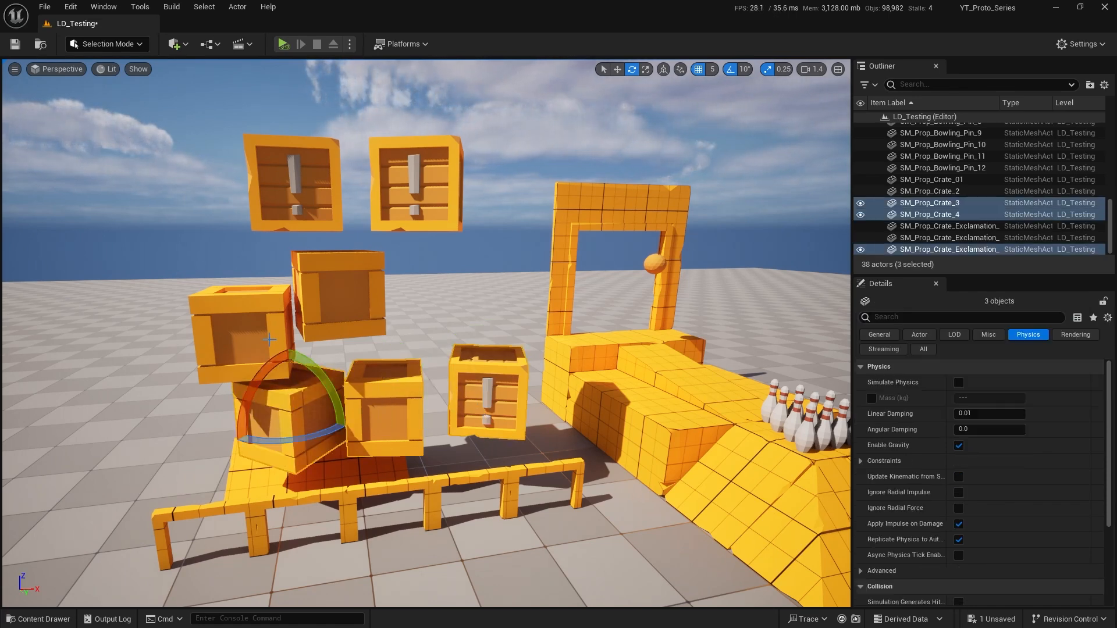
{"action": "left_click", "coordinate": [269, 339], "text": "ctrl"}
{"action": "left_click", "coordinate": [326, 297], "text": "ctrl"}
{"action": "left_click", "coordinate": [296, 192], "text": "ctrl"}
{"action": "left_click", "coordinate": [415, 192], "text": "ctrl"}
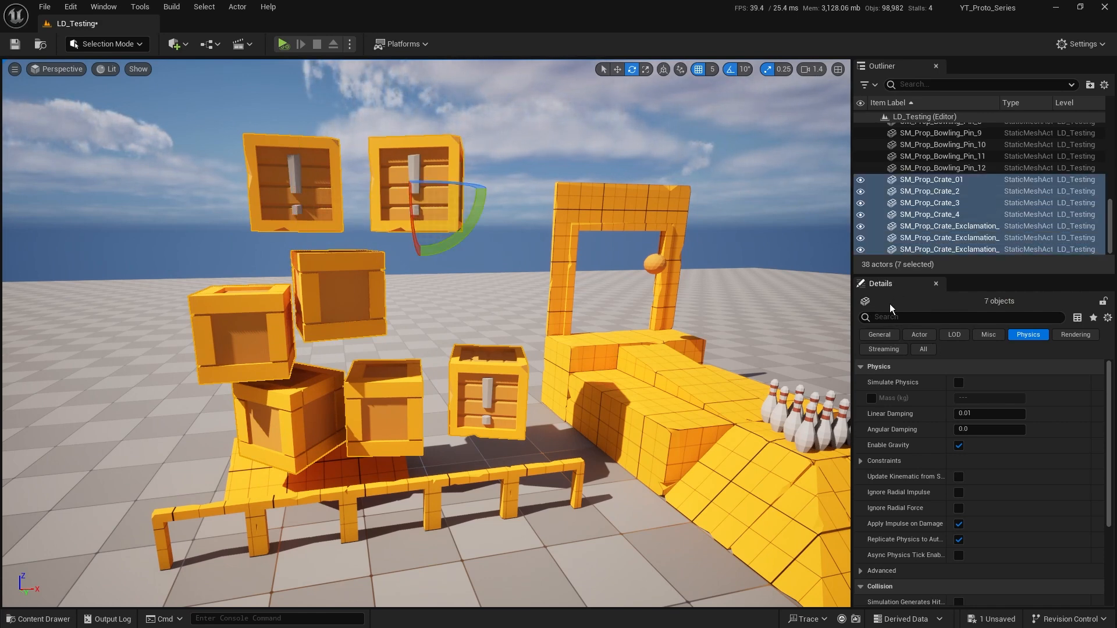
{"action": "left_click", "coordinate": [881, 335]}
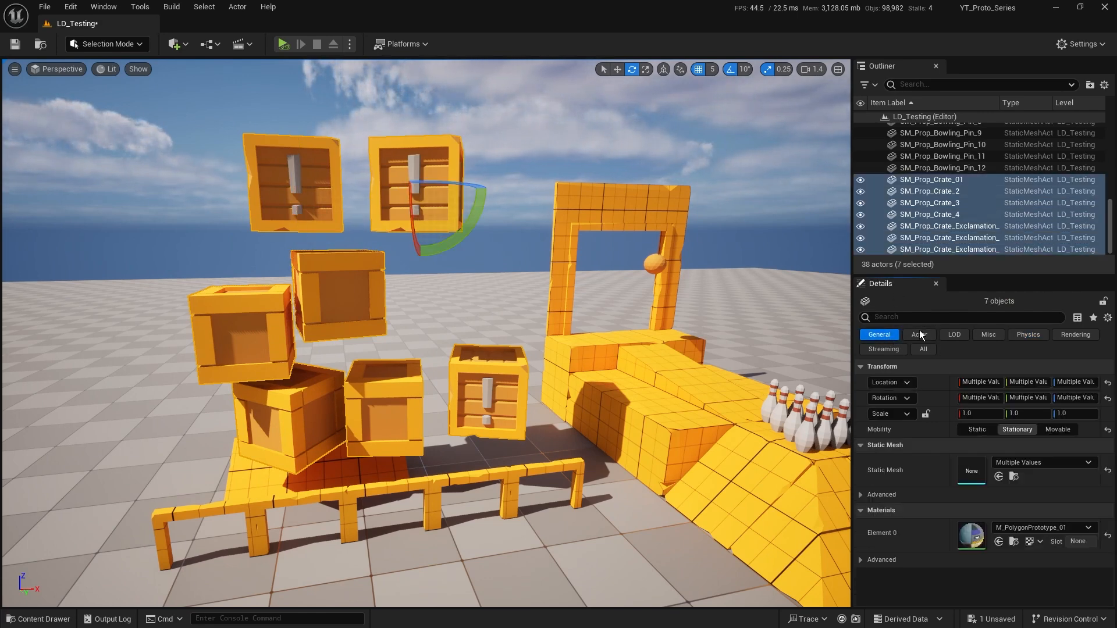
{"action": "left_click", "coordinate": [1038, 334]}
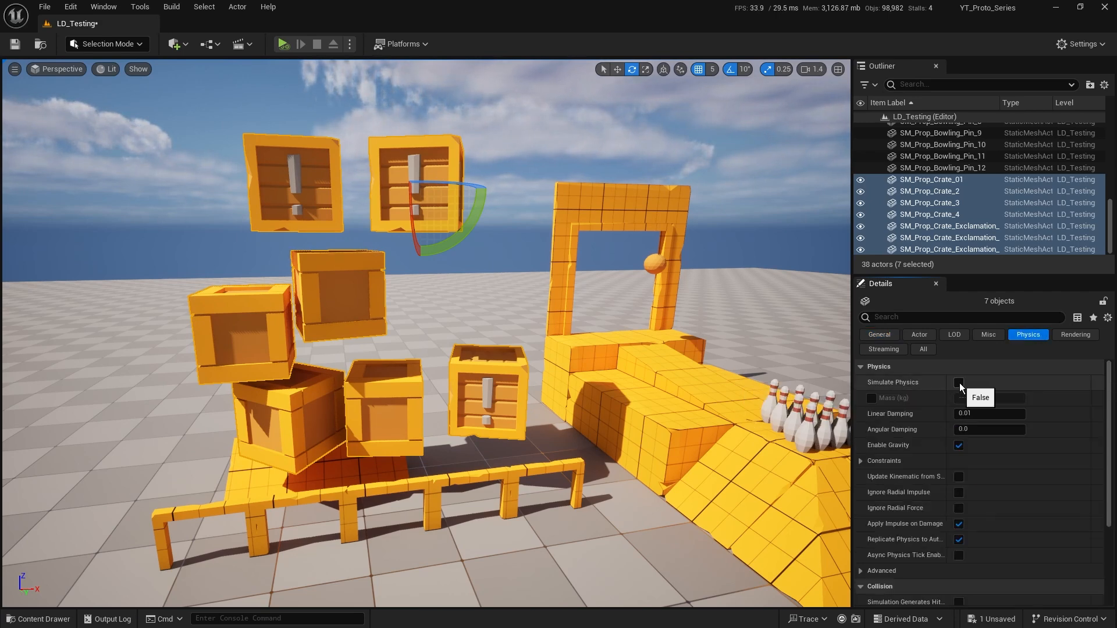
{"action": "left_click", "coordinate": [959, 382]}
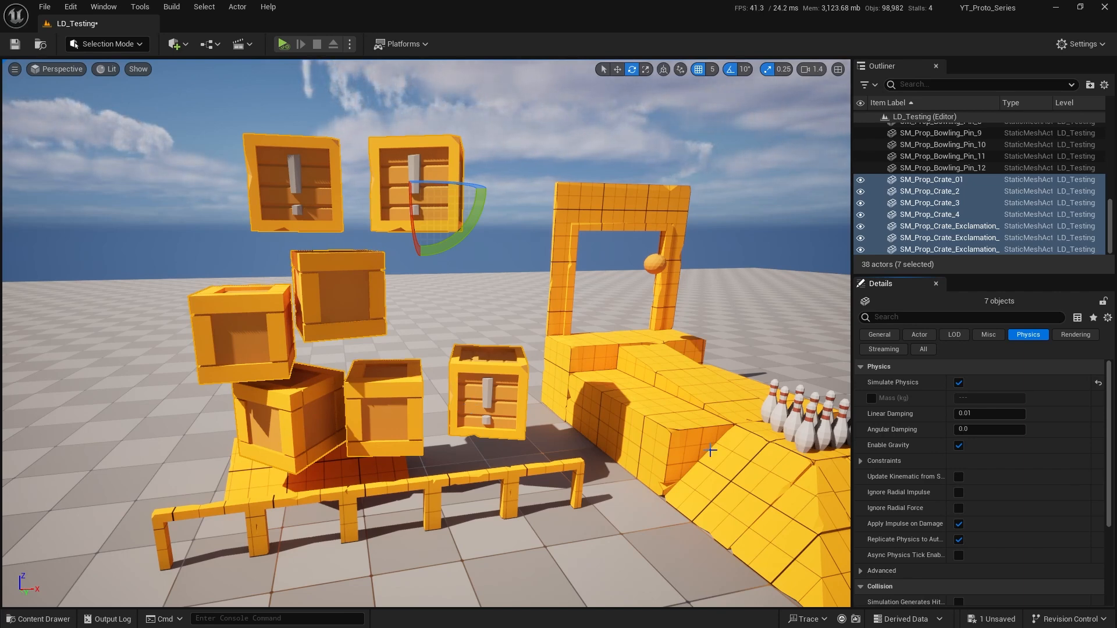
Check the physics settings of one exclamation crate and one bowling pin, and reselect all seven crates
{"action": "left_click", "coordinate": [515, 422]}
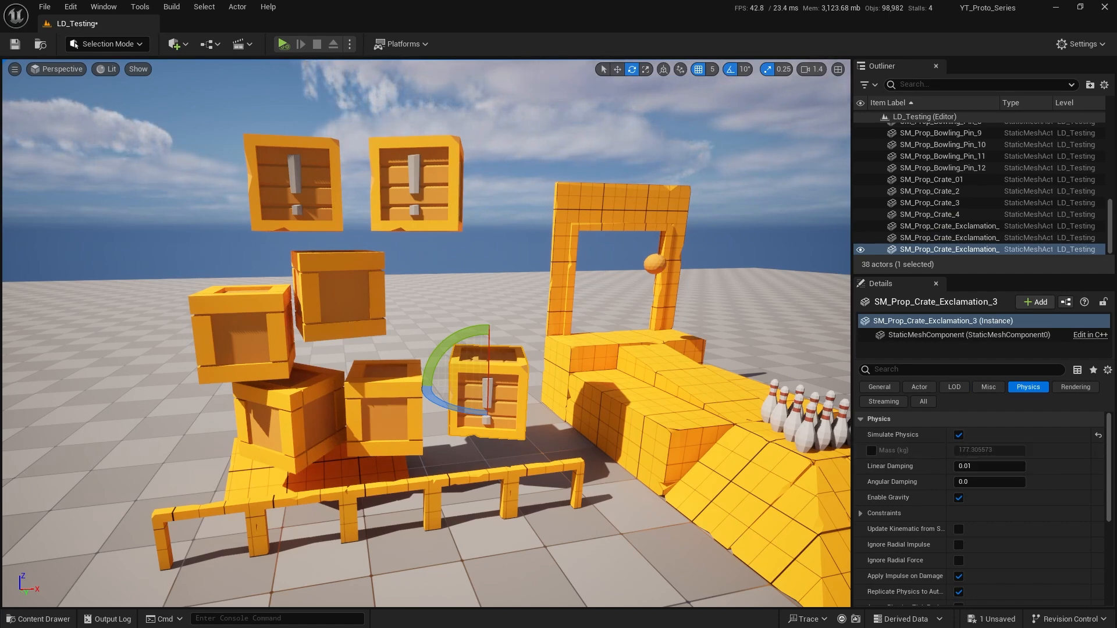
{"action": "left_click", "coordinate": [807, 433]}
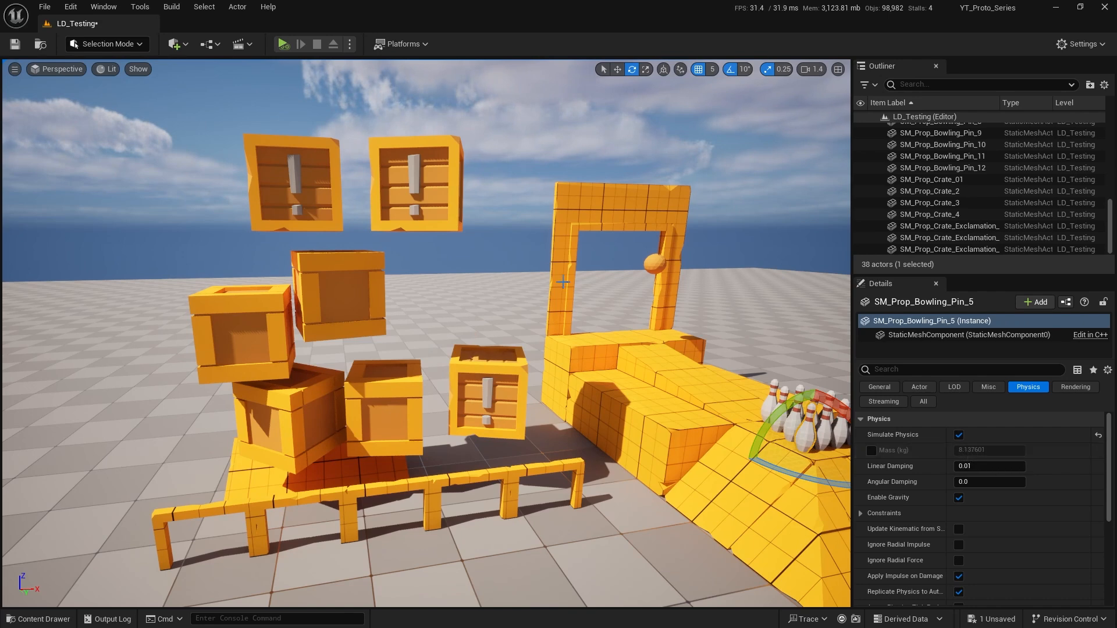
{"action": "left_click", "coordinate": [456, 419]}
{"action": "left_click", "coordinate": [405, 422], "text": "ctrl"}
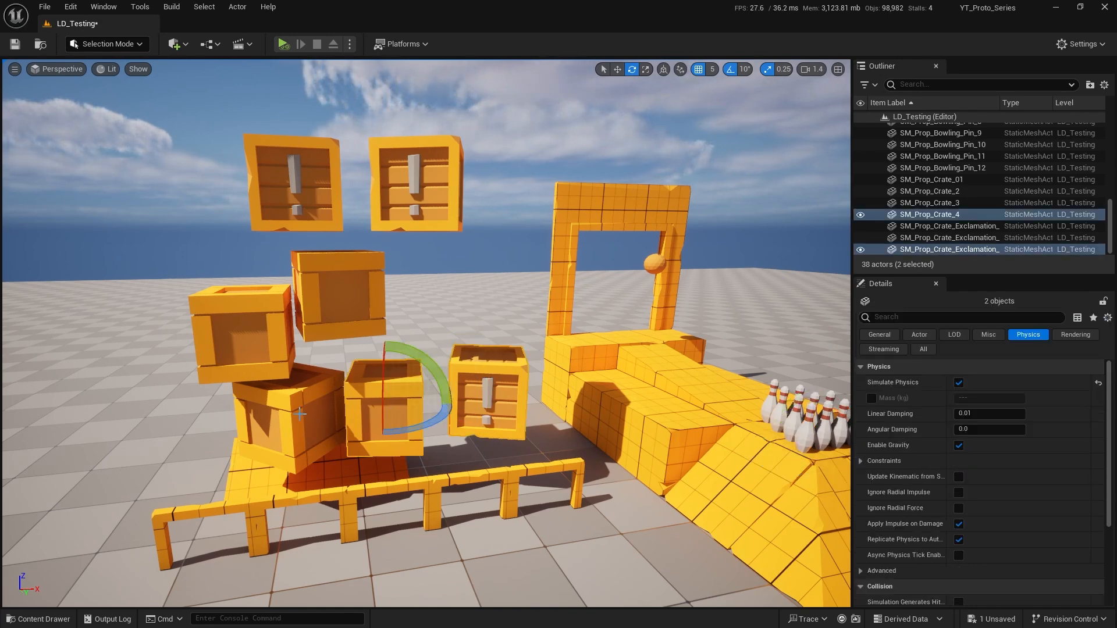
{"action": "left_click", "coordinate": [256, 342], "text": "ctrl"}
{"action": "left_click", "coordinate": [279, 425], "text": "ctrl"}
{"action": "left_click", "coordinate": [329, 297], "text": "ctrl"}
{"action": "left_click", "coordinate": [289, 191], "text": "ctrl"}
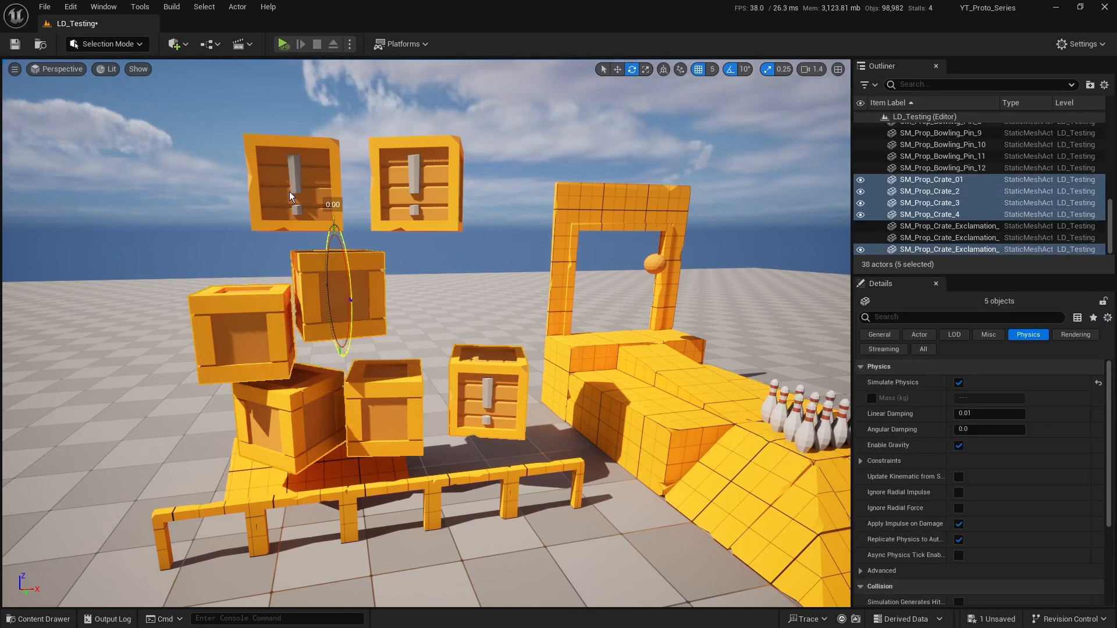
{"action": "left_click", "coordinate": [417, 185], "text": "ctrl"}
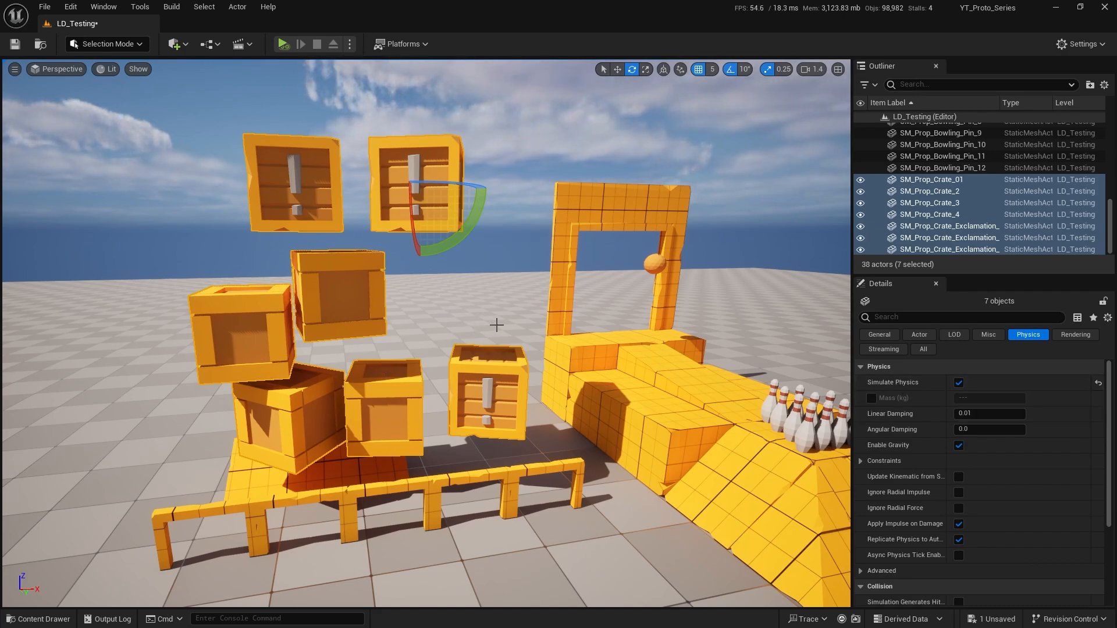
Review the available play modes and start the level in Simulate mode with the seven crates selected
{"action": "key", "text": "a"}
{"action": "right_click_drag", "start_coordinate": [578, 334], "coordinate": [747, 312]}
{"action": "key", "text": "w"}
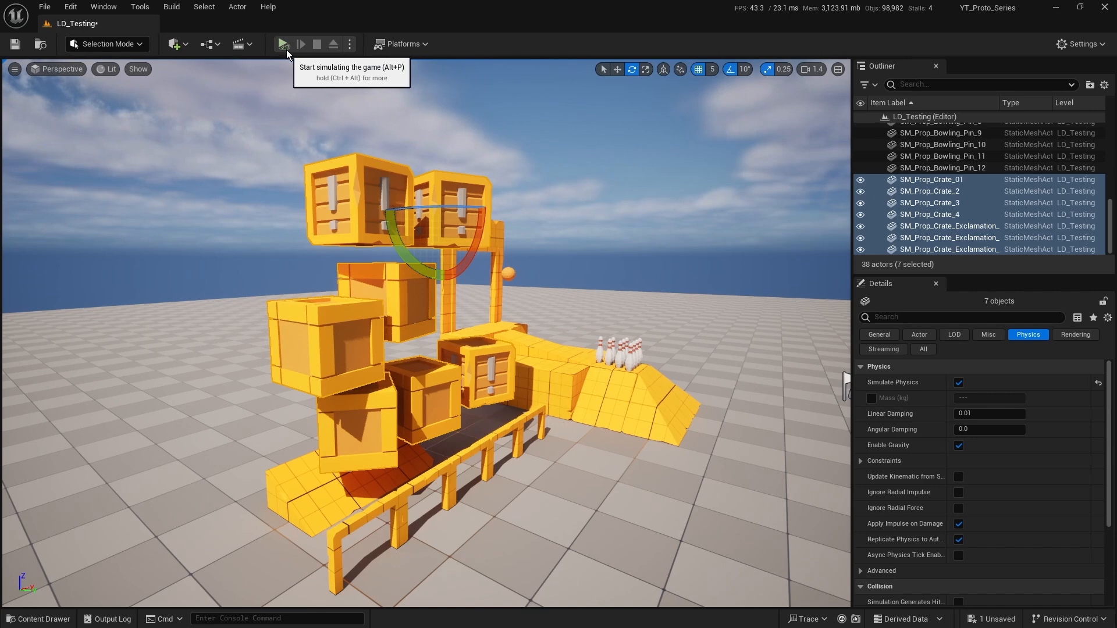
{"action": "left_click", "coordinate": [349, 44]}
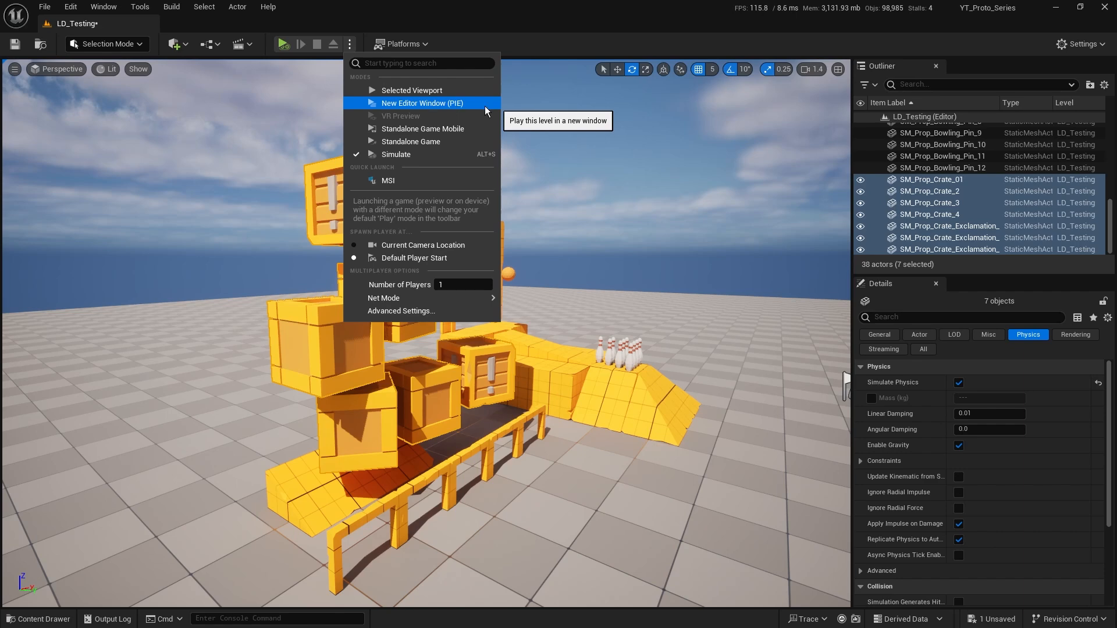
{"action": "left_click", "coordinate": [351, 43]}
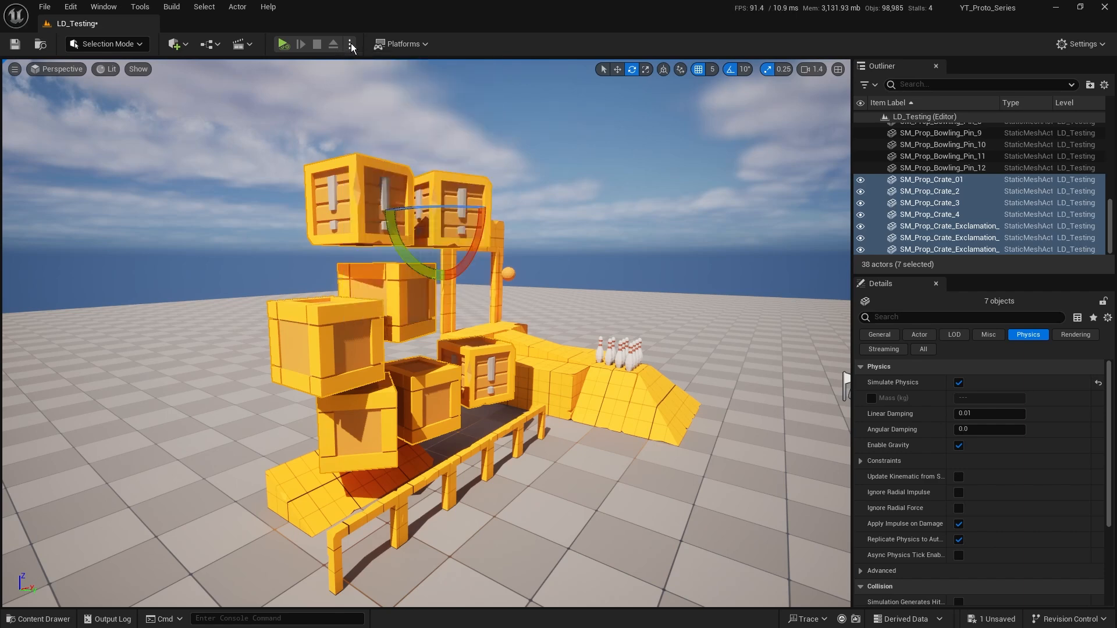
{"action": "left_click", "coordinate": [350, 44]}
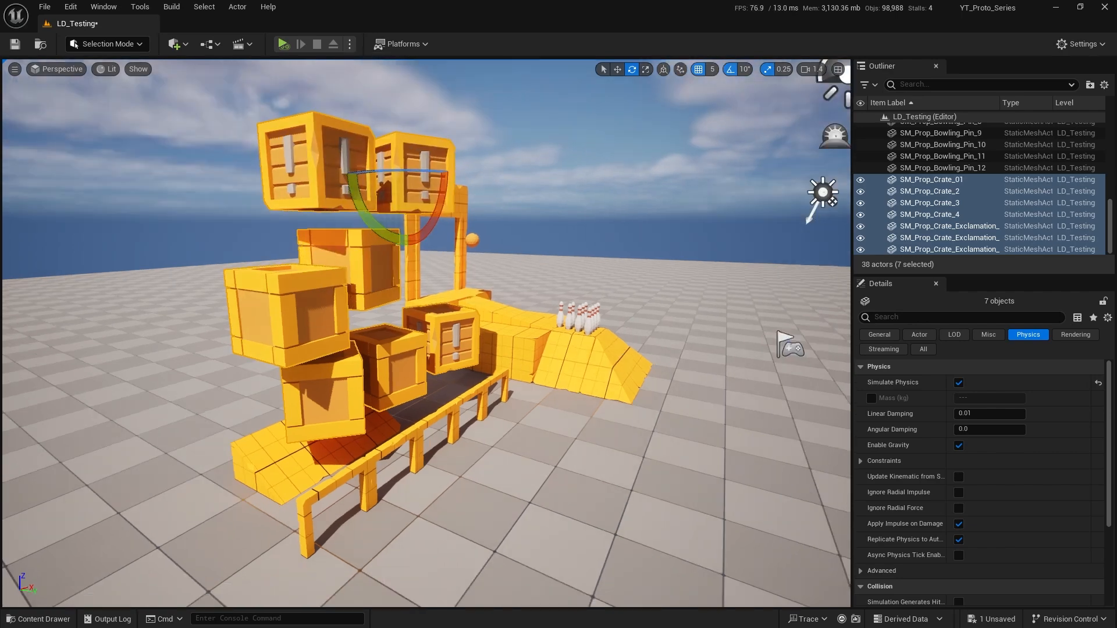
{"action": "right_click_drag", "start_coordinate": [337, 123], "coordinate": [375, 114]}
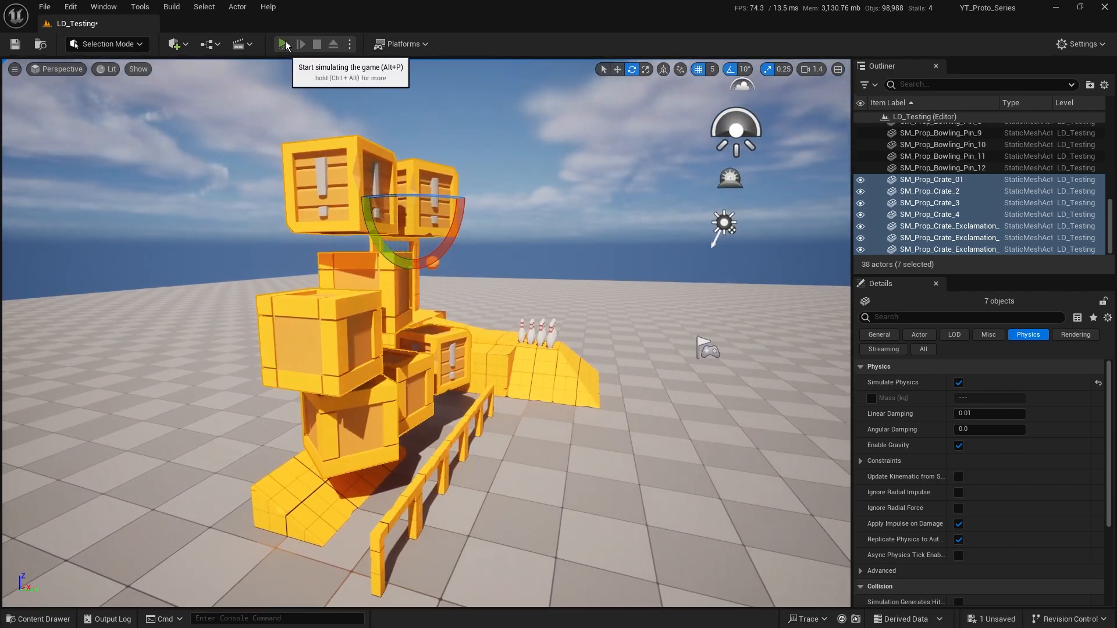
{"action": "left_click", "coordinate": [285, 44]}
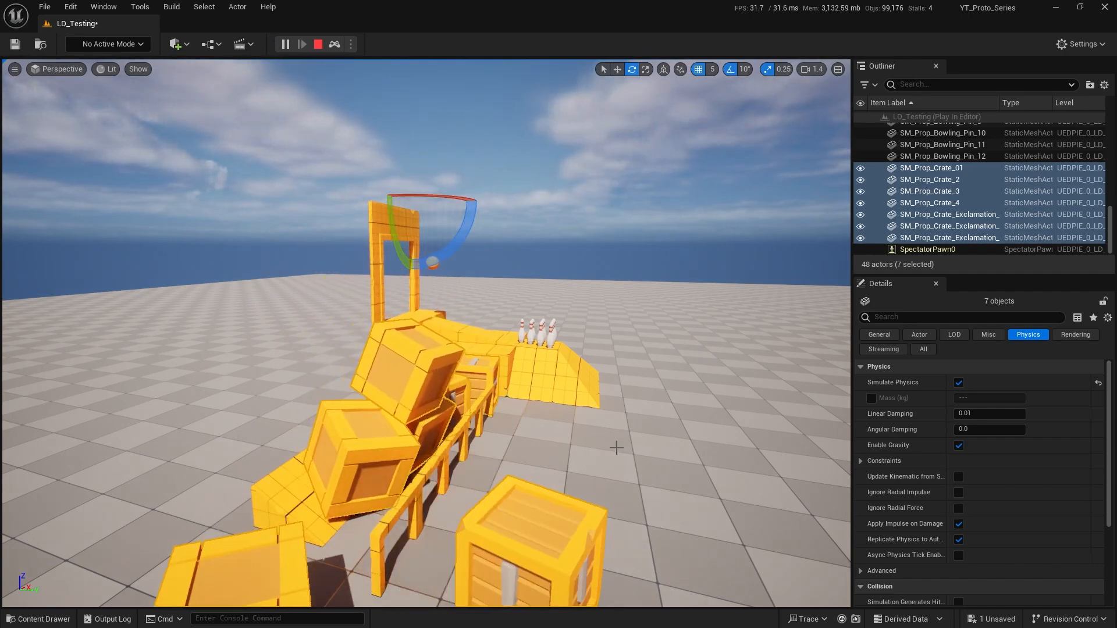
Inspect how the crates settle around the fence from several angles and stop the simulation
{"action": "key", "text": "d"}
{"action": "right_click_drag", "start_coordinate": [658, 449], "coordinate": [681, 448]}
{"action": "key", "text": "a"}
{"action": "key", "text": "q"}
{"action": "key", "text": "s"}
{"action": "key", "text": "w"}
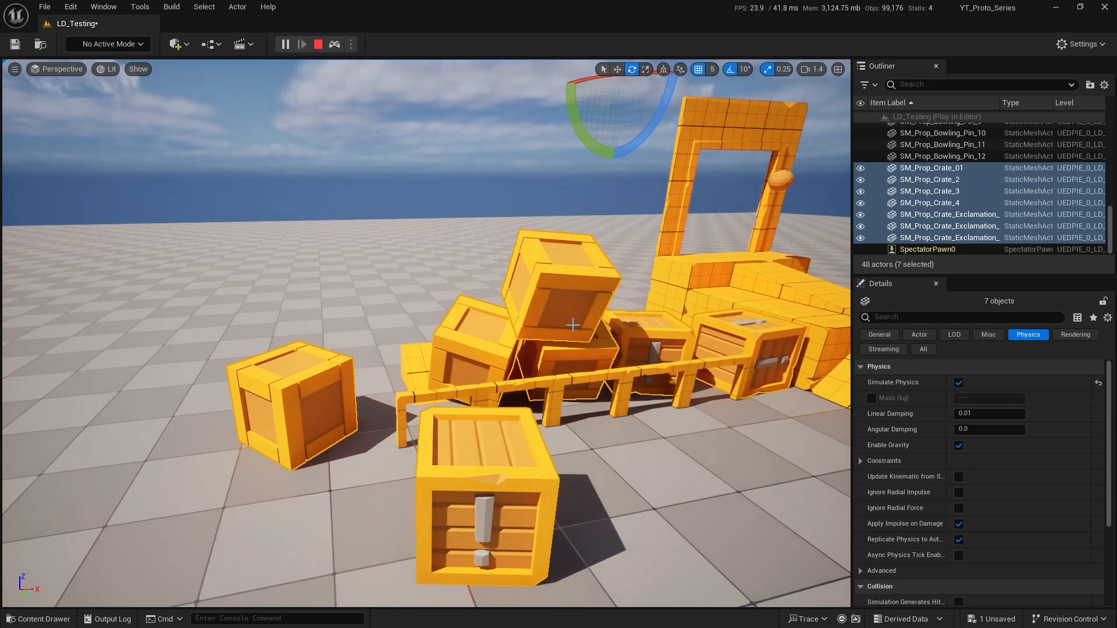
{"action": "key", "text": "s"}
{"action": "right_click_drag", "start_coordinate": [508, 375], "coordinate": [544, 391]}
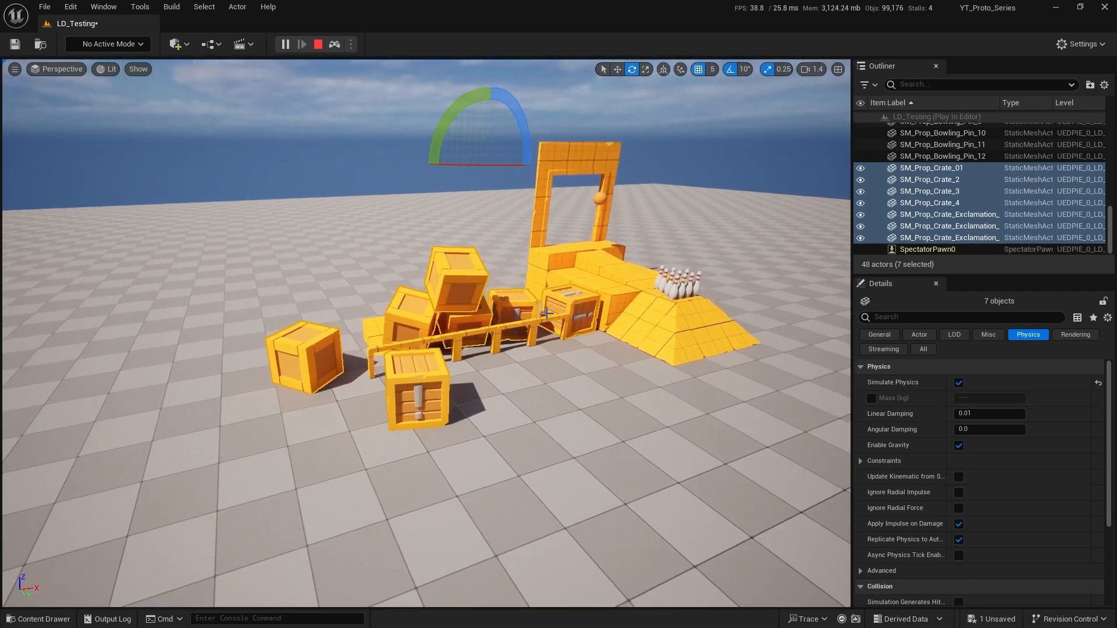
{"action": "left_click", "coordinate": [316, 44]}
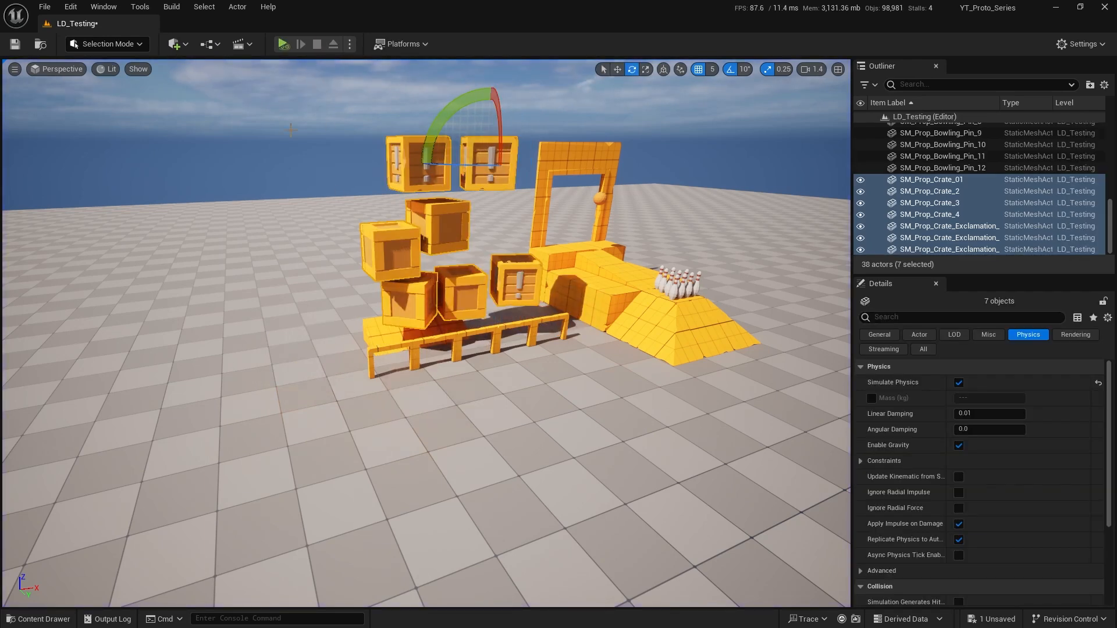
Simulate the level again, keep the simulation changes for the seven selected crates, and stop the simulation
{"action": "left_click", "coordinate": [283, 46]}
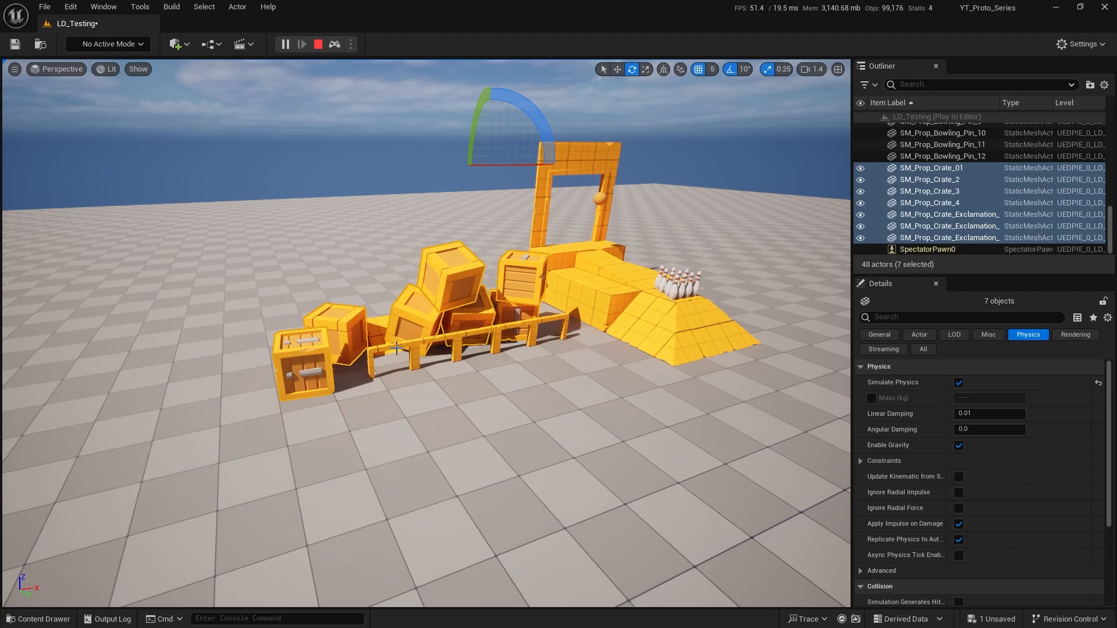
{"action": "right_click_drag", "start_coordinate": [533, 363], "coordinate": [524, 344]}
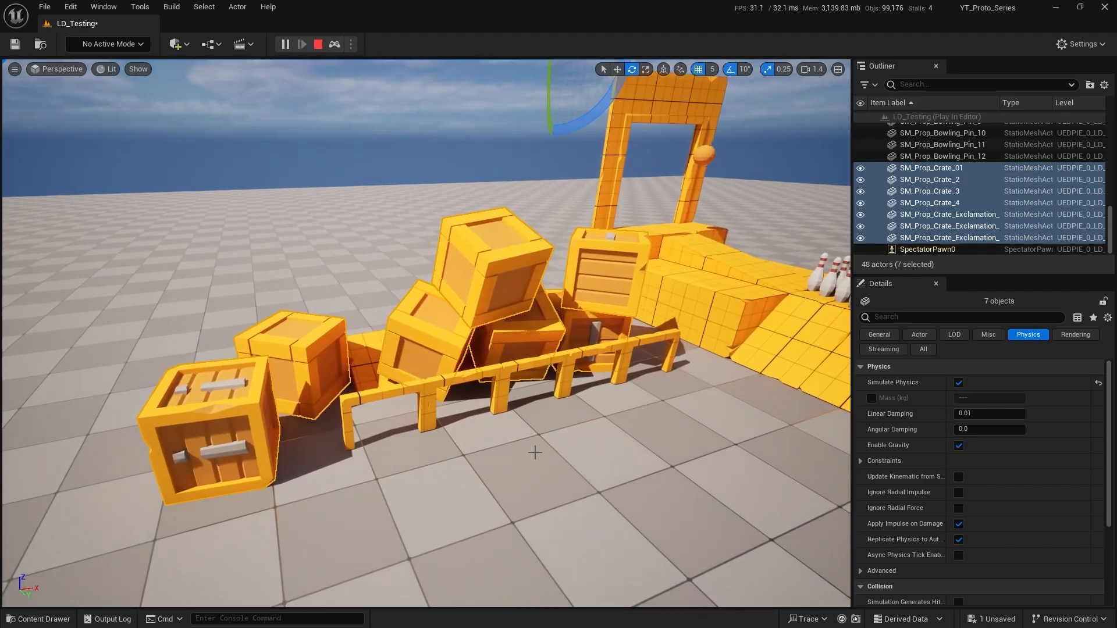
{"action": "right_click_drag", "start_coordinate": [535, 453], "coordinate": [512, 449]}
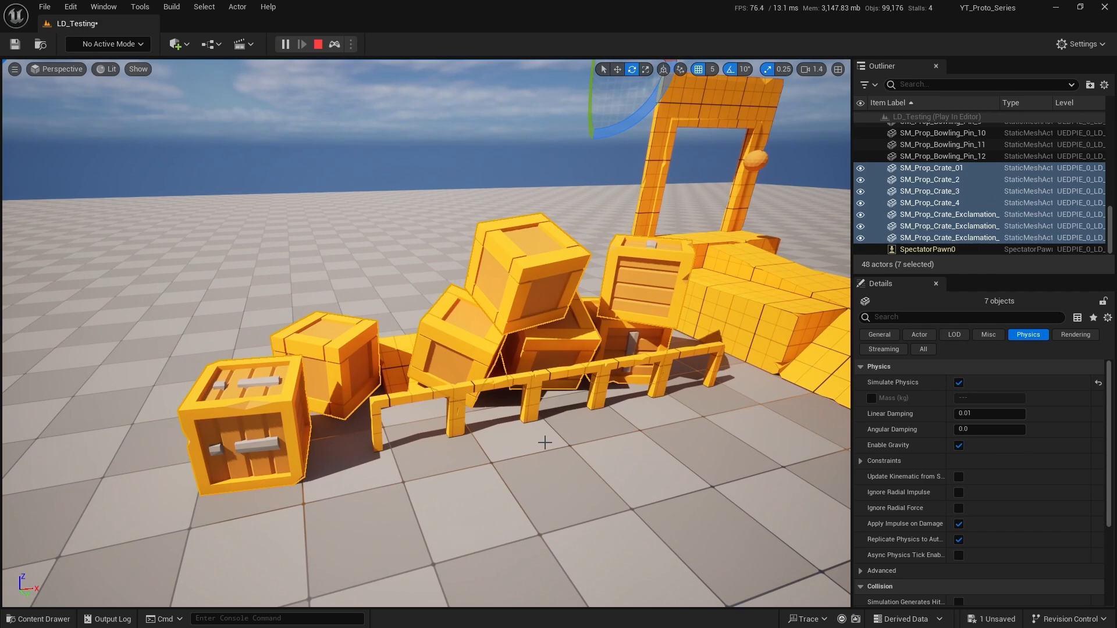
{"action": "key", "text": "k"}
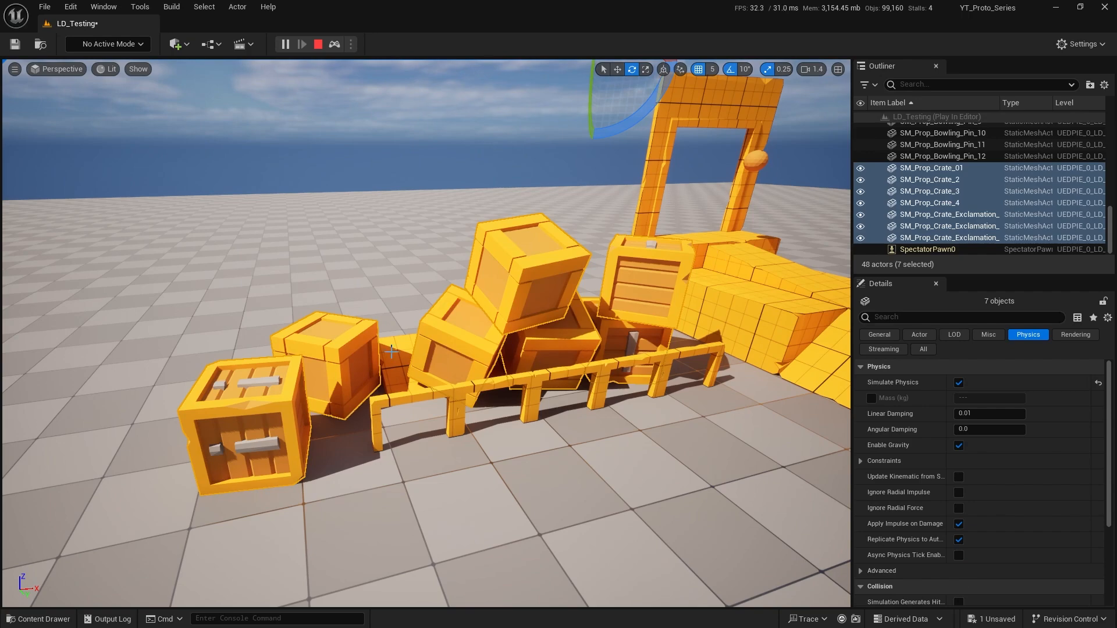
{"action": "left_click", "coordinate": [319, 43]}
Inspect the crate pile in the editor and run a brief simulation to check its kept placement
{"action": "key", "text": "a"}
{"action": "right_click_drag", "start_coordinate": [372, 256], "coordinate": [430, 273]}
{"action": "key", "text": "s"}
{"action": "key", "text": "w"}
{"action": "key", "text": "a"}
{"action": "key", "text": "d"}
{"action": "key", "text": "d"}
{"action": "key", "text": "w"}
{"action": "key", "text": "s"}
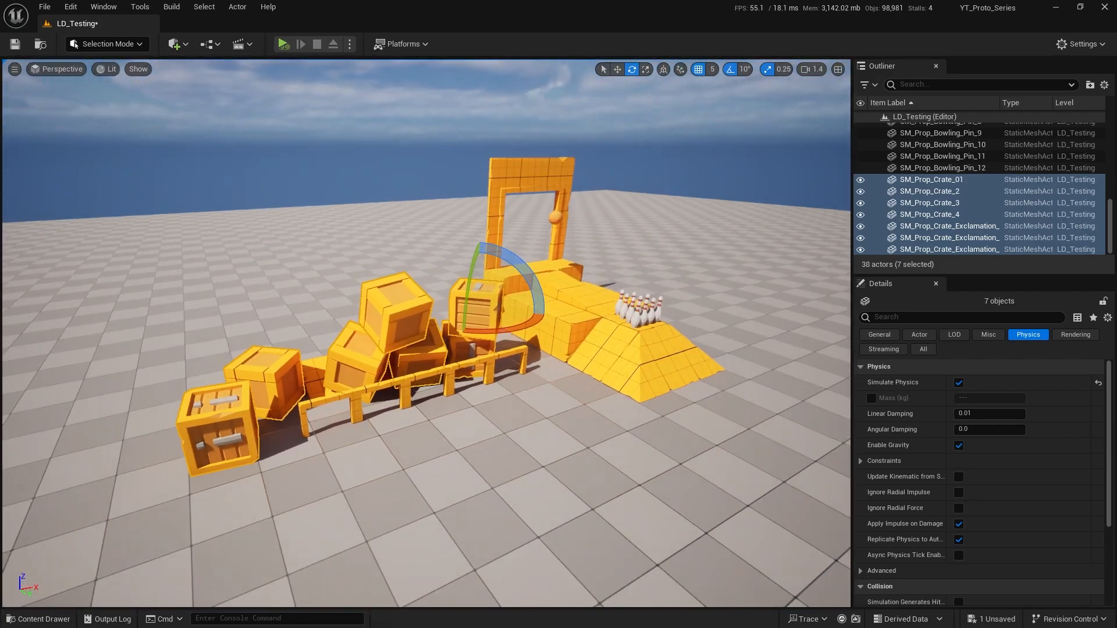
{"action": "left_click", "coordinate": [284, 44]}
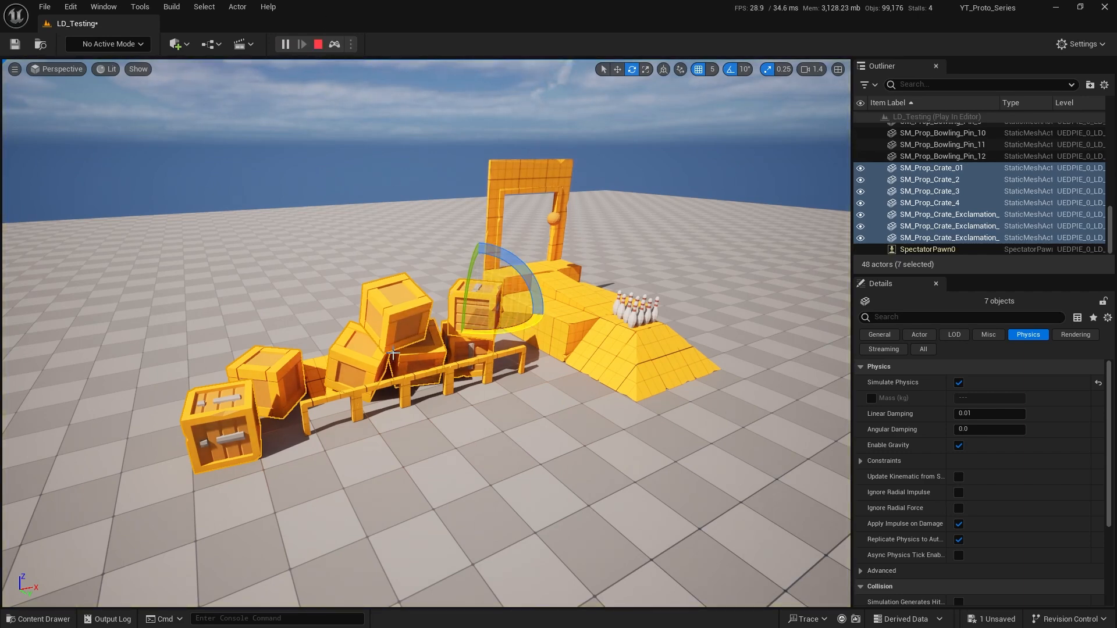
{"action": "left_click", "coordinate": [315, 46]}
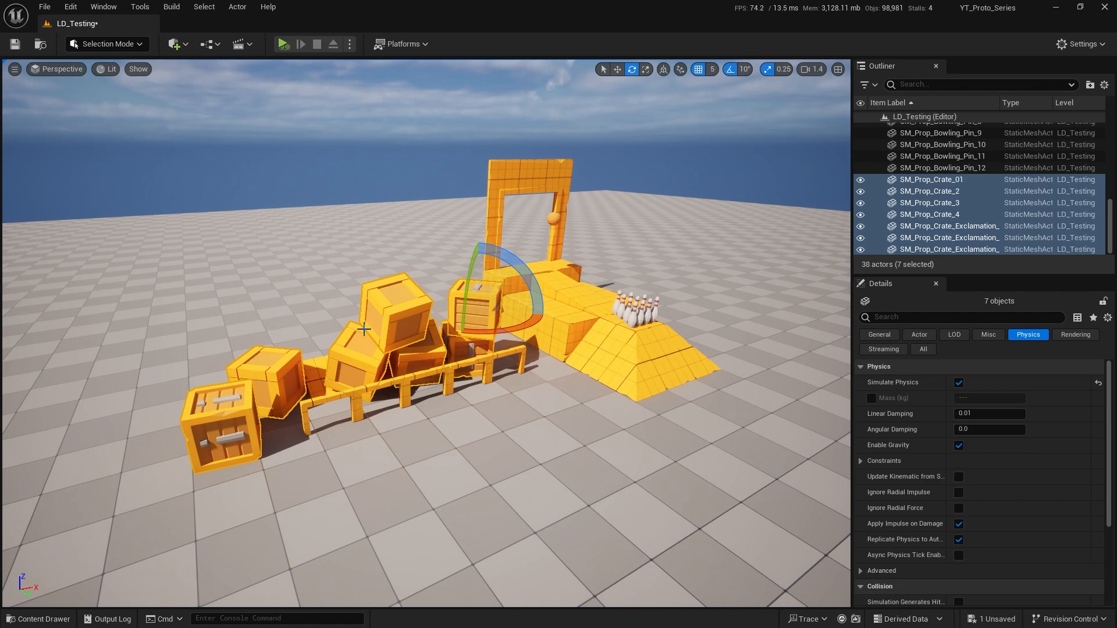
Turn off Simulate Physics for the seven selected crates
{"action": "left_click", "coordinate": [959, 382]}
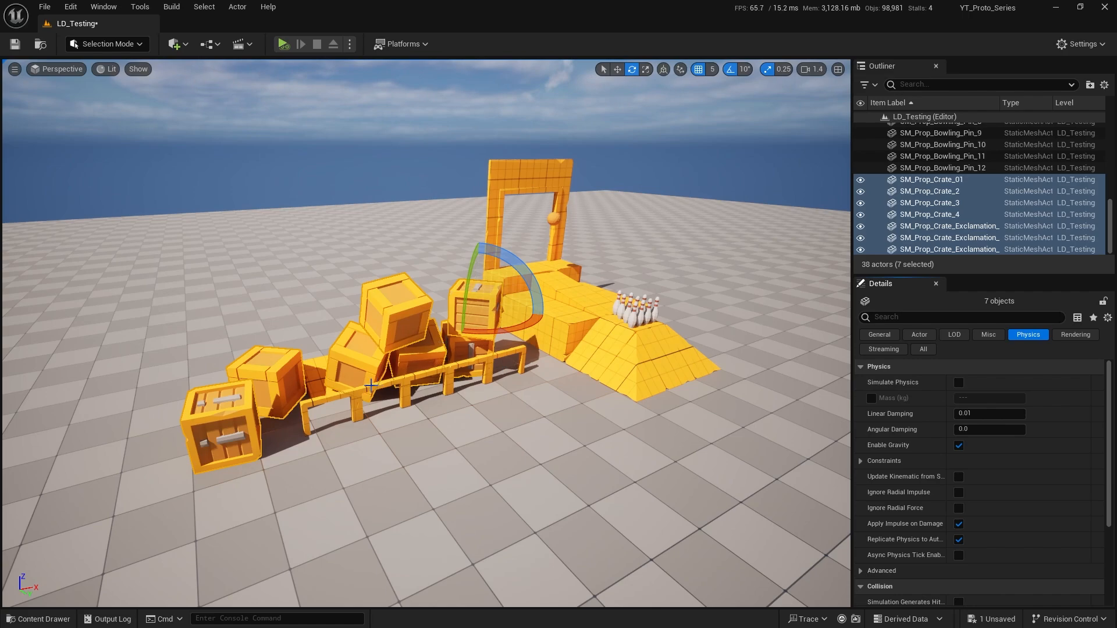
Enable Simulate Physics for the bowling ball in the doorway and simulate the level
{"action": "key", "text": "w"}
{"action": "right_click_drag", "start_coordinate": [536, 429], "coordinate": [365, 331]}
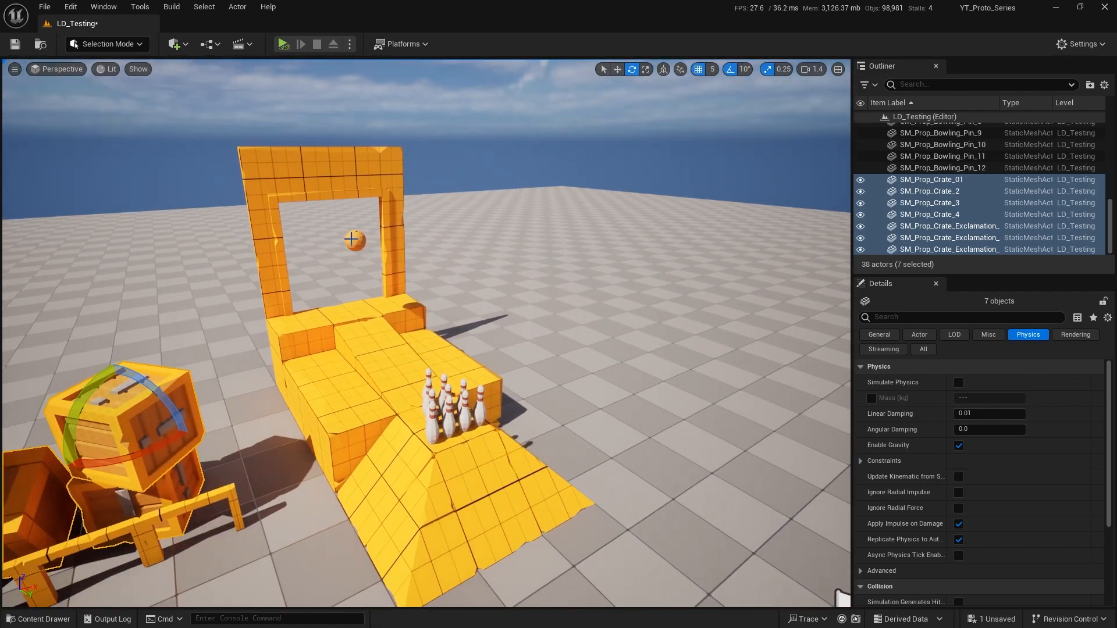
{"action": "left_click", "coordinate": [354, 239]}
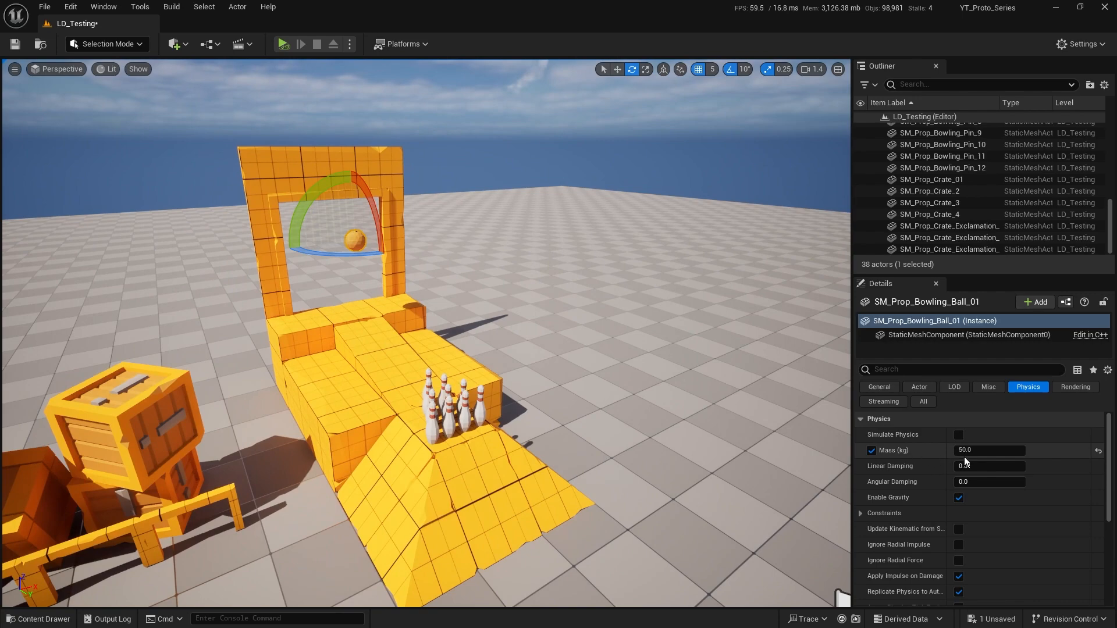
{"action": "key", "text": "d"}
{"action": "right_click_drag", "start_coordinate": [413, 363], "coordinate": [250, 353]}
{"action": "key", "text": "w"}
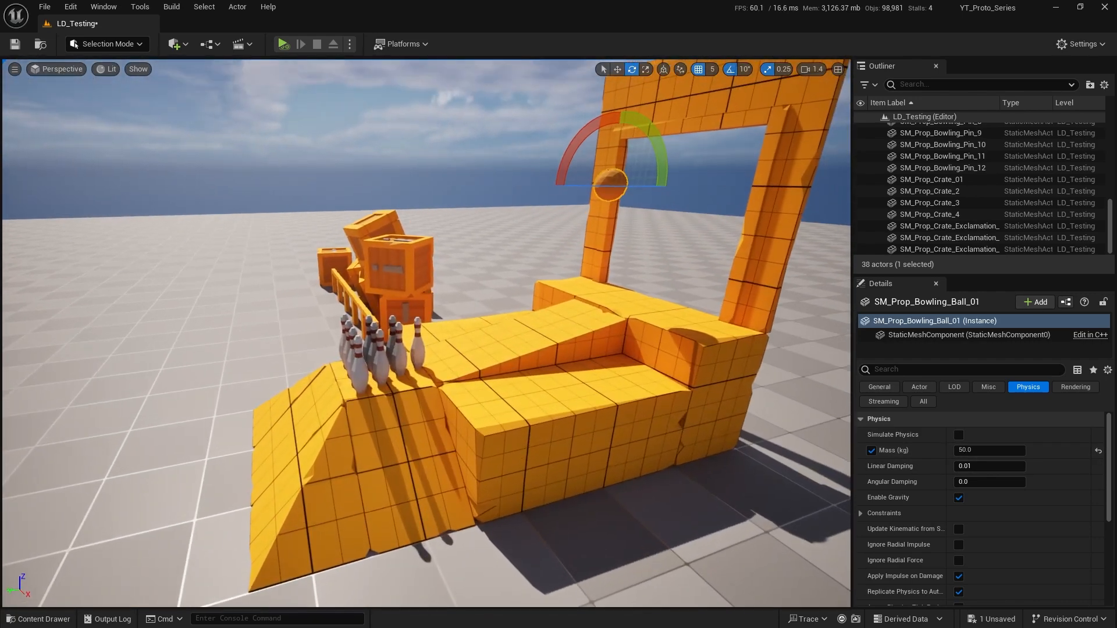
{"action": "left_click", "coordinate": [287, 44]}
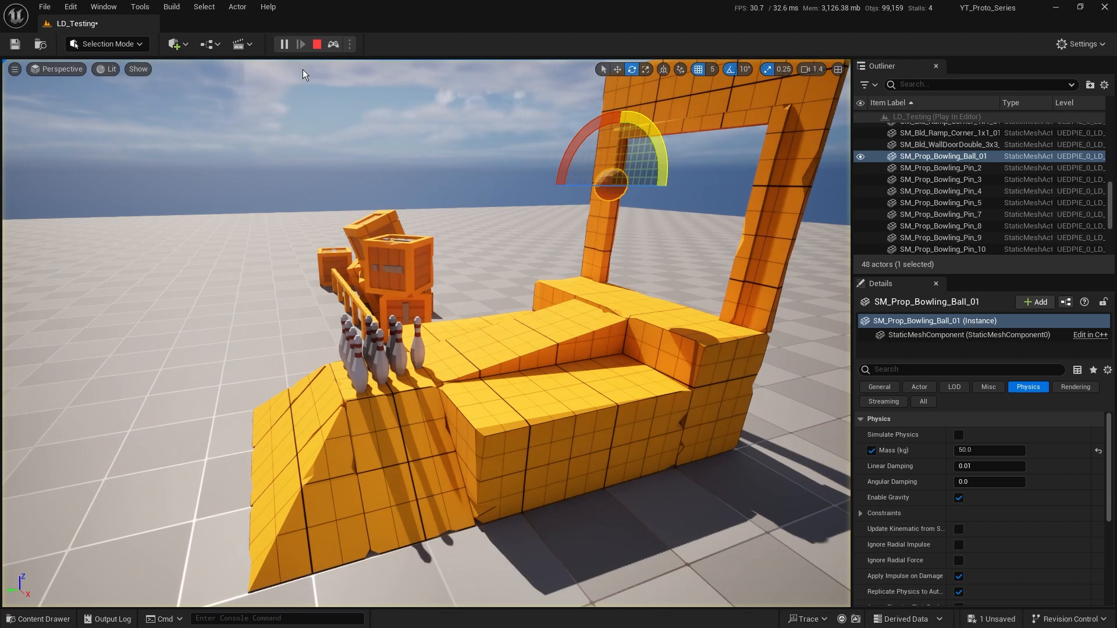
{"action": "left_click", "coordinate": [324, 45]}
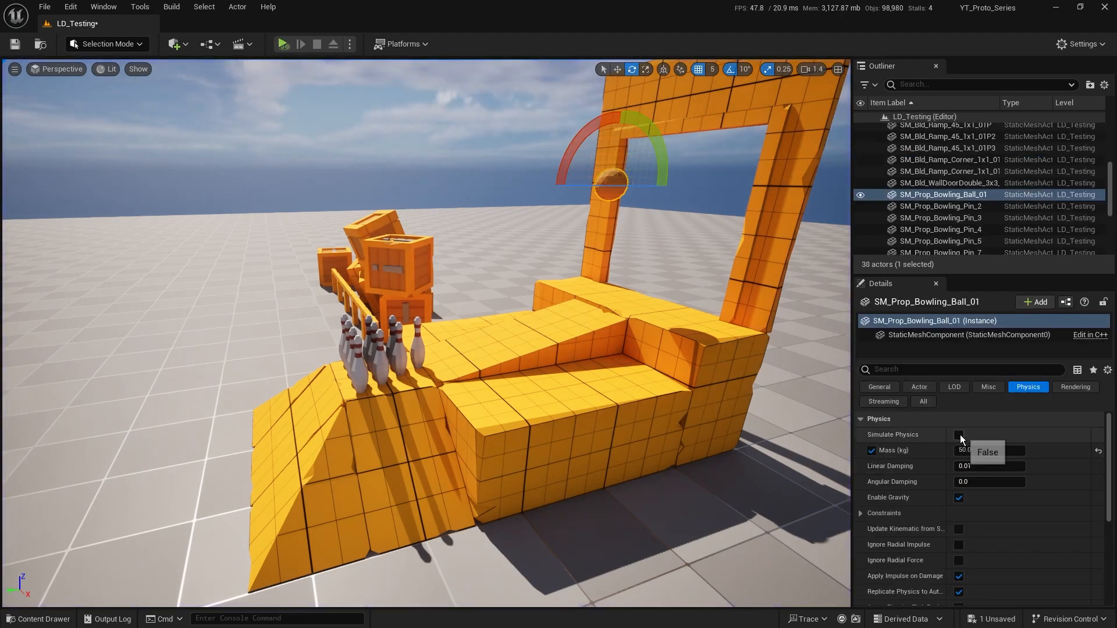
{"action": "left_click", "coordinate": [958, 436]}
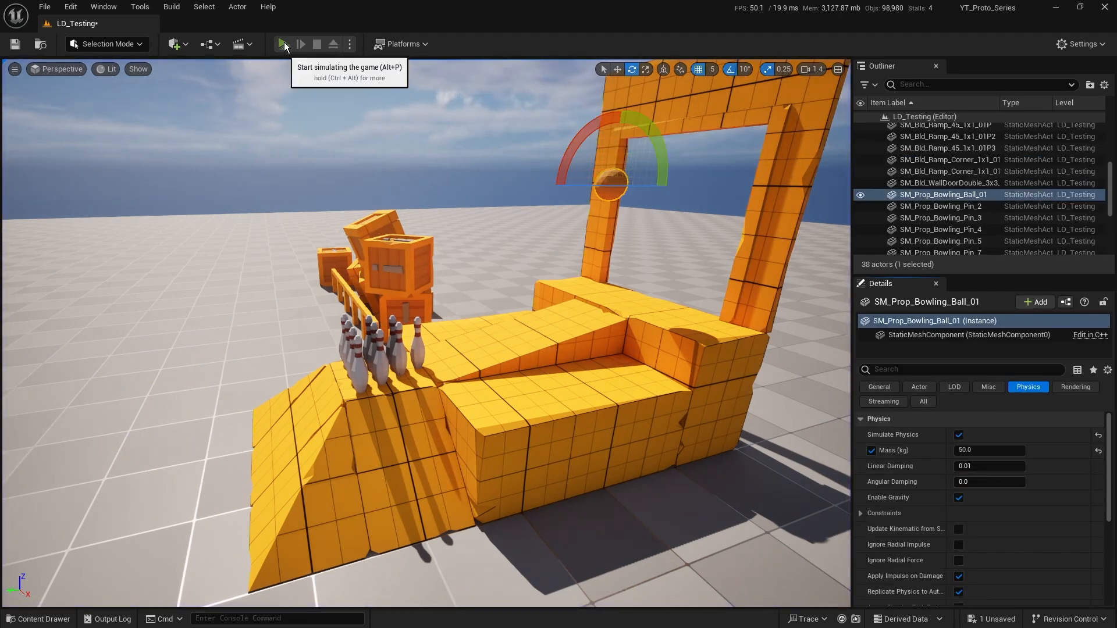
{"action": "left_click", "coordinate": [284, 43]}
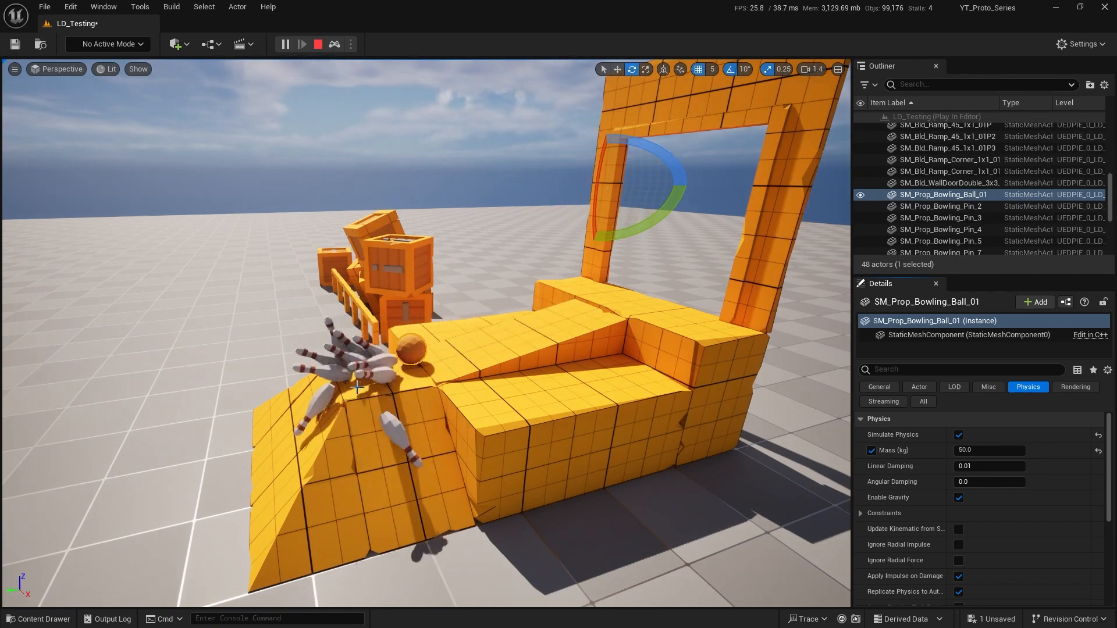
Examine from several angles how the bowling ball and the pins come to rest on and around the ramp
{"action": "key", "text": "a"}
{"action": "right_click_drag", "start_coordinate": [410, 506], "coordinate": [567, 538]}
{"action": "key", "text": "w"}
{"action": "right_click_drag", "start_coordinate": [524, 425], "coordinate": [529, 431]}
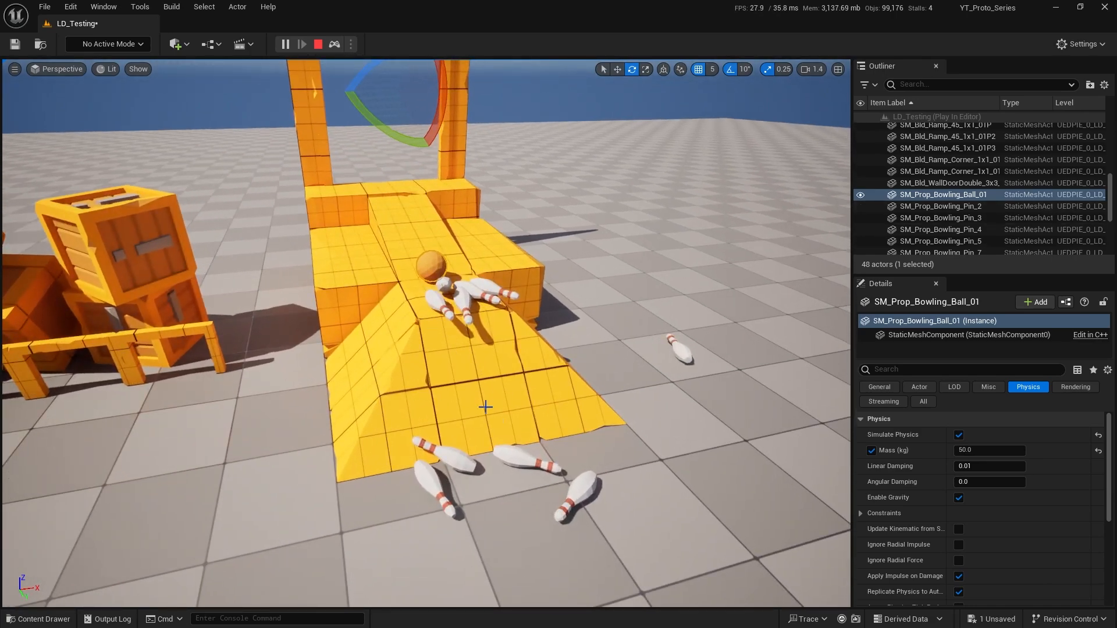
{"action": "key", "text": "a"}
{"action": "right_click_drag", "start_coordinate": [463, 355], "coordinate": [468, 292]}
{"action": "key", "text": "w"}
{"action": "key", "text": "w"}
{"action": "key", "text": "s"}
{"action": "key", "text": "w"}
{"action": "key", "text": "d"}
{"action": "key", "text": "a"}
{"action": "key", "text": "s"}
{"action": "key", "text": "w"}
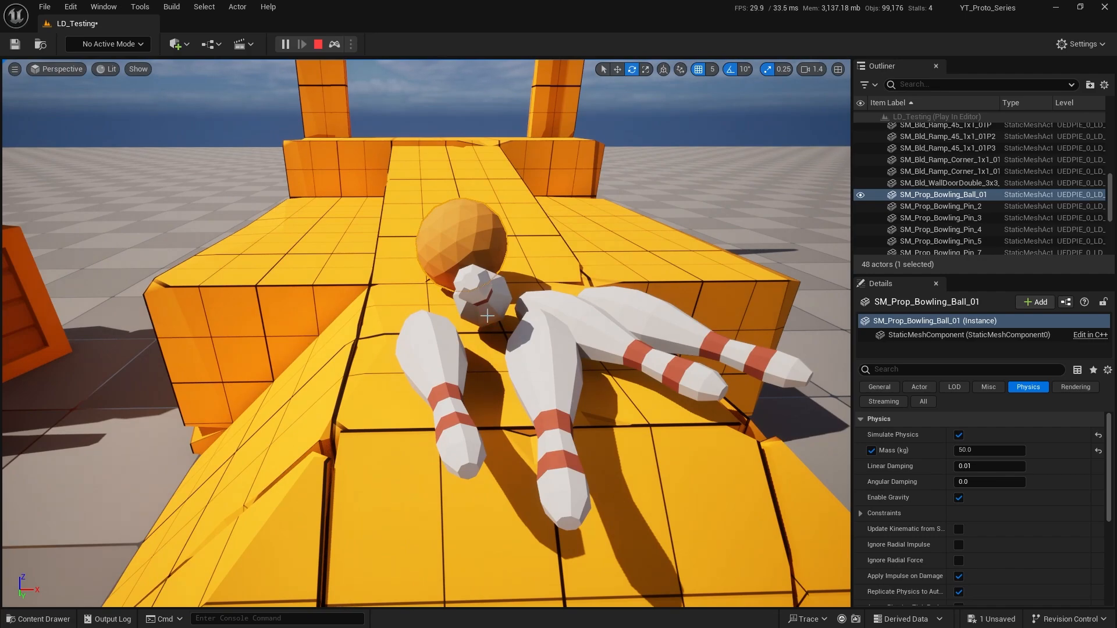
{"action": "key", "text": "s"}
{"action": "right_click_drag", "start_coordinate": [487, 316], "coordinate": [575, 415]}
{"action": "key", "text": "w"}
{"action": "key", "text": "w"}
{"action": "key", "text": "s"}
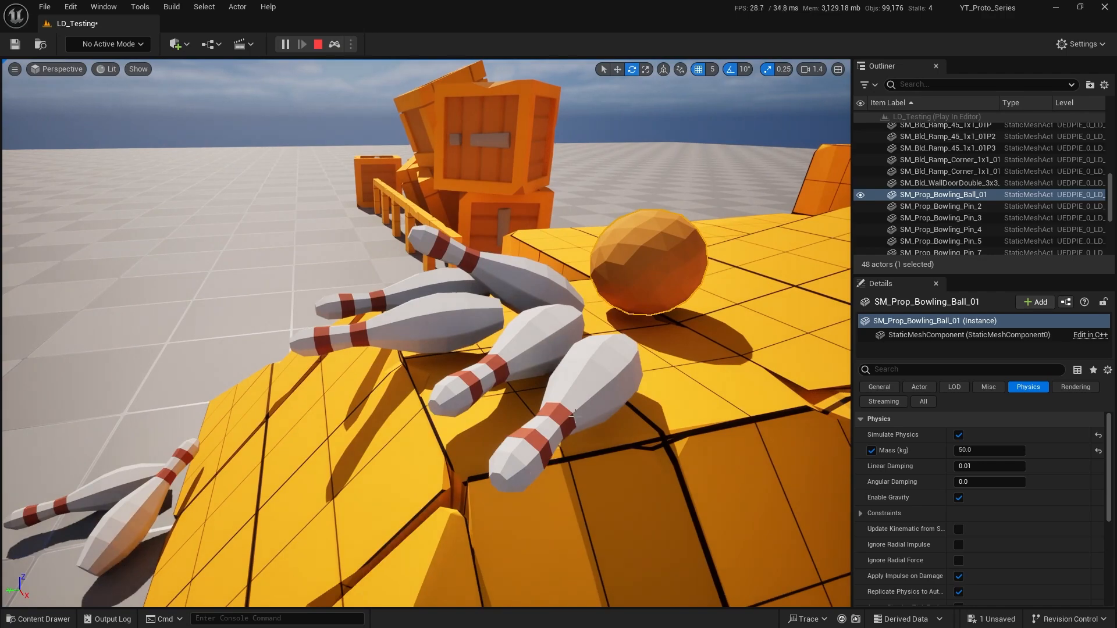
{"action": "key", "text": "w"}
{"action": "right_click_drag", "start_coordinate": [455, 339], "coordinate": [634, 343]}
{"action": "key", "text": "s"}
{"action": "key", "text": "w"}
{"action": "key", "text": "w"}
{"action": "right_click_drag", "start_coordinate": [426, 393], "coordinate": [431, 402]}
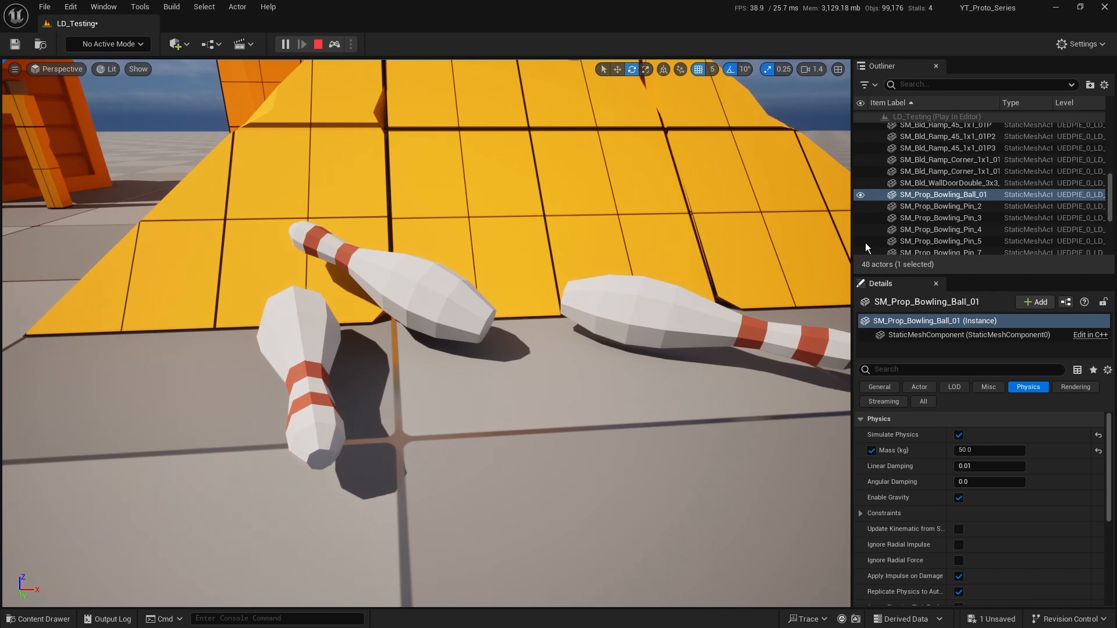
Keep the simulation changes for the bowling ball and all the bowling pins, and stop the simulation
{"action": "scroll", "coordinate": [955, 212], "scroll_direction": "down", "scroll_amount": 5}
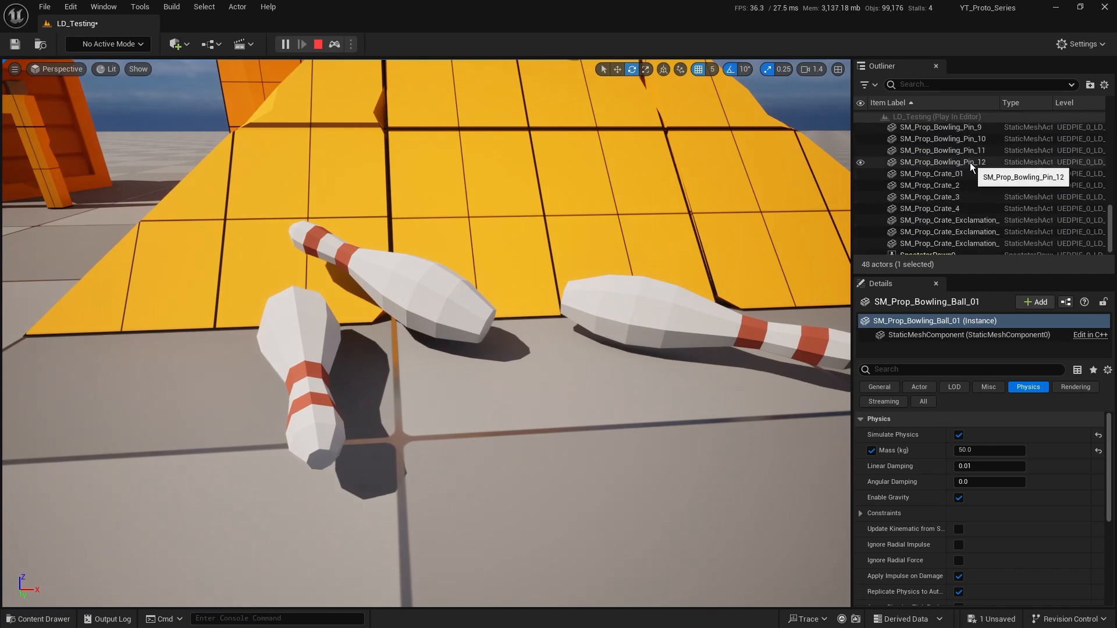
{"action": "left_click", "coordinate": [969, 162], "text": "shift"}
{"action": "right_click_drag", "start_coordinate": [575, 353], "coordinate": [572, 356]}
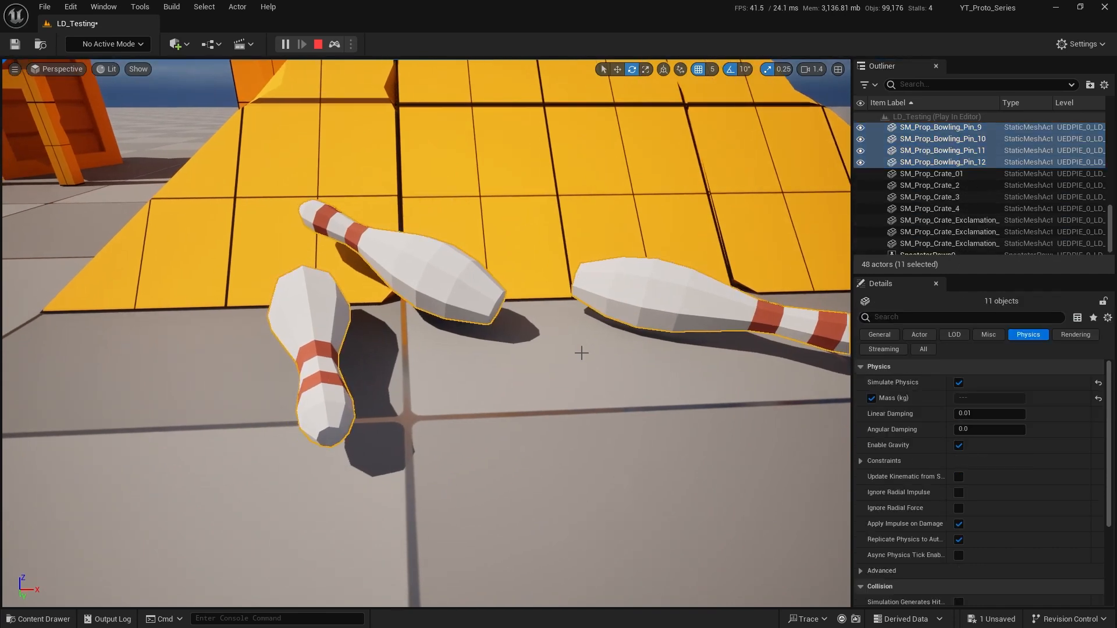
{"action": "key", "text": "k"}
{"action": "left_click", "coordinate": [318, 44]}
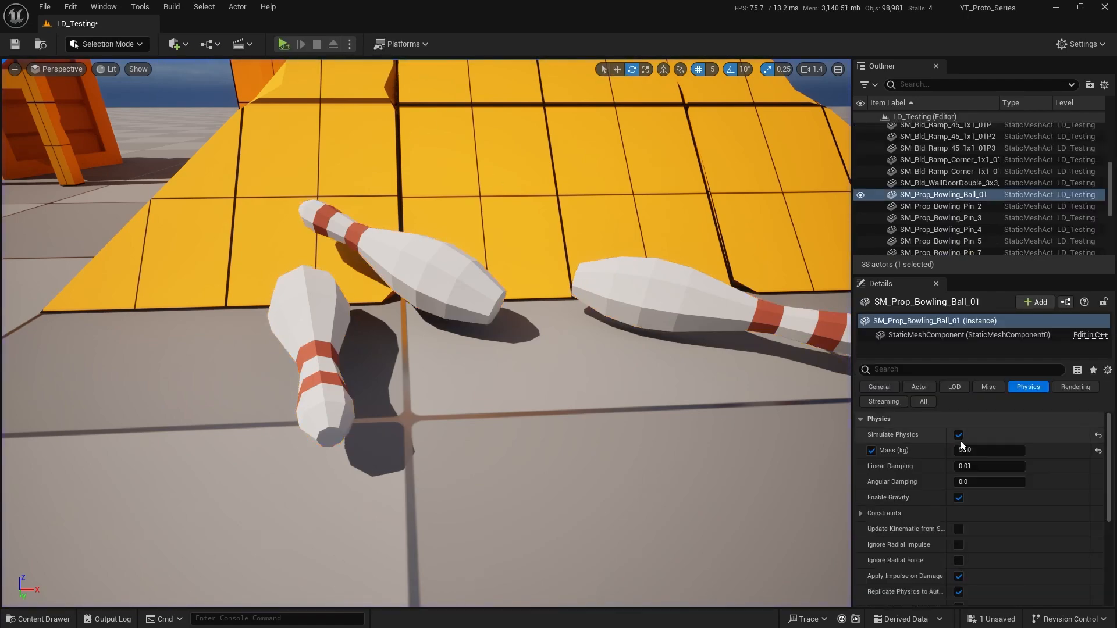
Turn off Simulate Physics for the bowling ball
{"action": "left_click", "coordinate": [959, 435]}
Inspect the kept placement of the scattered pins, the bowling ball and the crate pile in the editor
{"action": "right_click_drag", "start_coordinate": [466, 351], "coordinate": [605, 384]}
{"action": "key", "text": "s"}
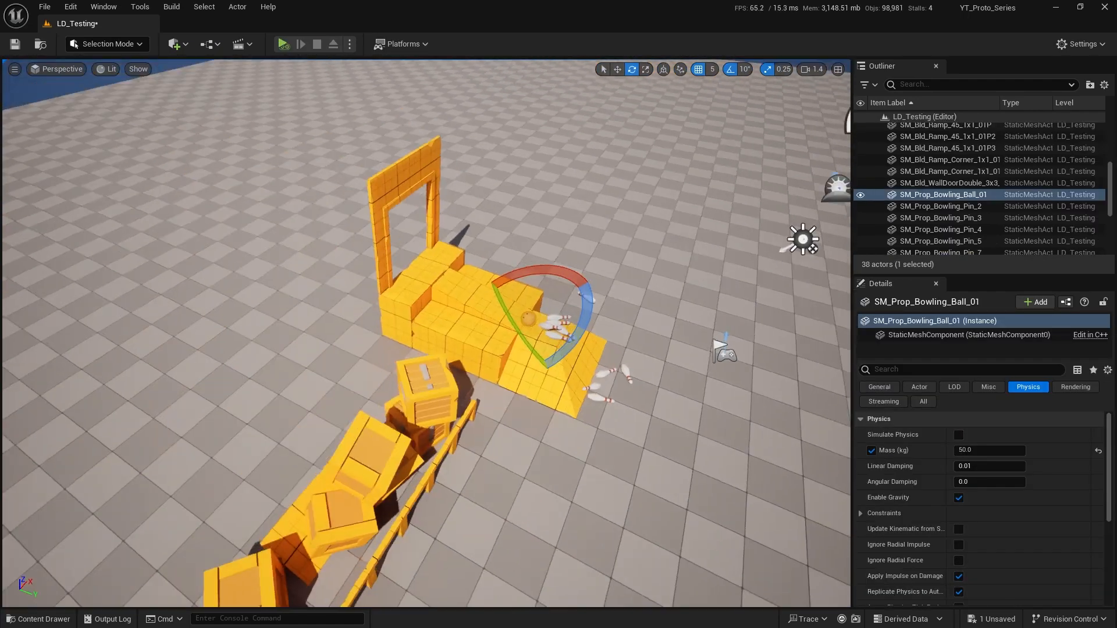
{"action": "right_click_drag", "start_coordinate": [417, 162], "coordinate": [504, 178]}
{"action": "key", "text": "w"}
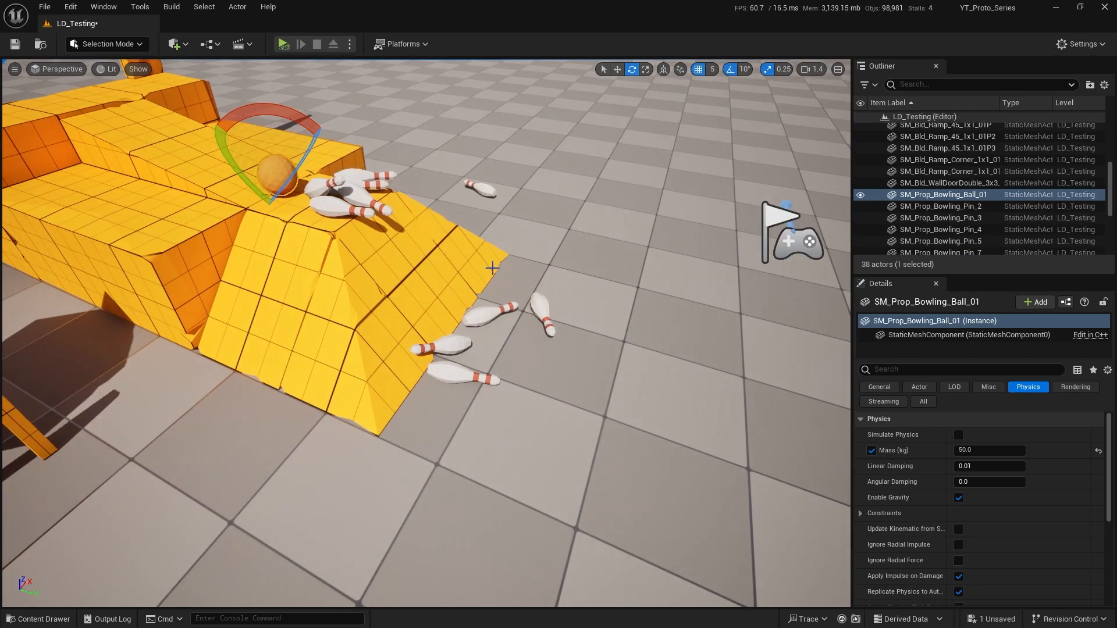
{"action": "key", "text": "d"}
{"action": "right_click_drag", "start_coordinate": [607, 351], "coordinate": [453, 326]}
{"action": "left_click", "coordinate": [681, 342]}
{"action": "key", "text": "d"}
{"action": "right_click_drag", "start_coordinate": [680, 342], "coordinate": [653, 375]}
{"action": "key", "text": "s"}
{"action": "key", "text": "w"}
{"action": "key", "text": "a"}
{"action": "key", "text": "w"}
{"action": "key", "text": "s"}
{"action": "key", "text": "w"}
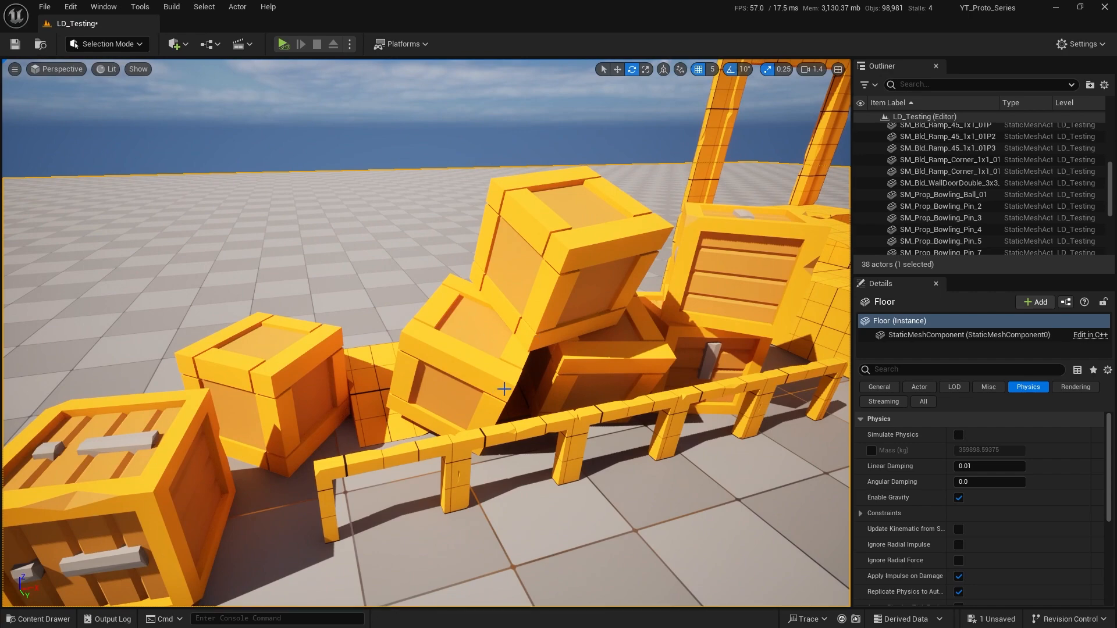
{"action": "key", "text": "s"}
{"action": "mouse_move", "coordinate": [615, 472]}
{"action": "right_mouse_down"}
{"action": "mouse_move", "coordinate": [692, 466]}
{"action": "mouse_move", "coordinate": [615, 471]}
{"action": "right_mouse_up"}
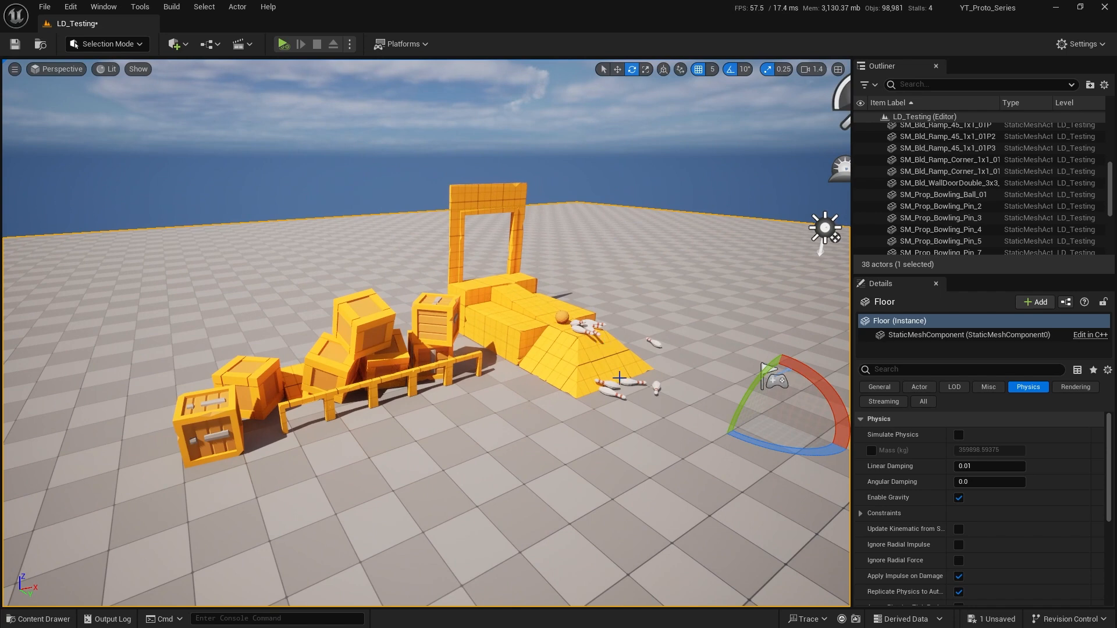